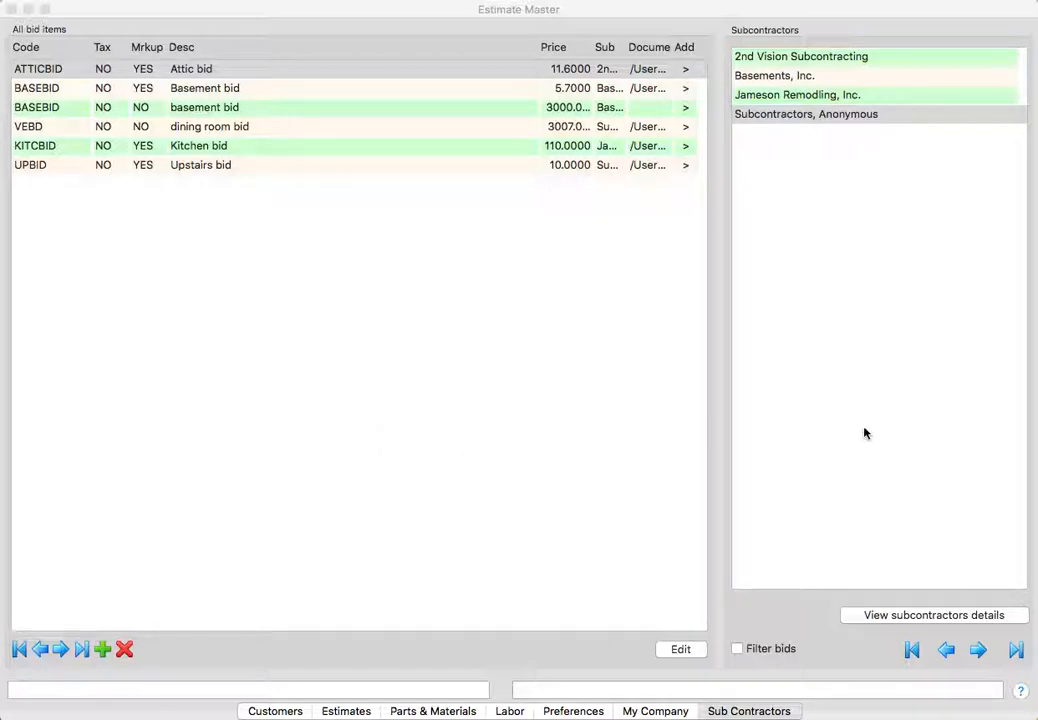
Browse the existing subcontractor detail records, add a new subcontractor record, and return to the bid items.
left_click(895, 617)
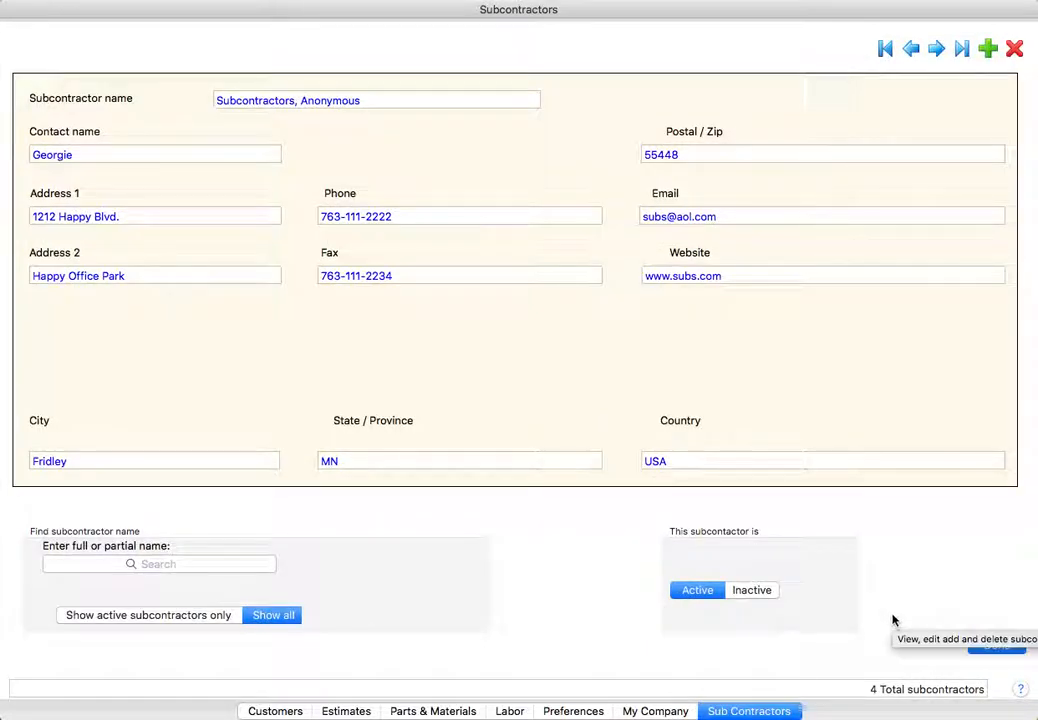
left_click(911, 52)
left_click(911, 52)
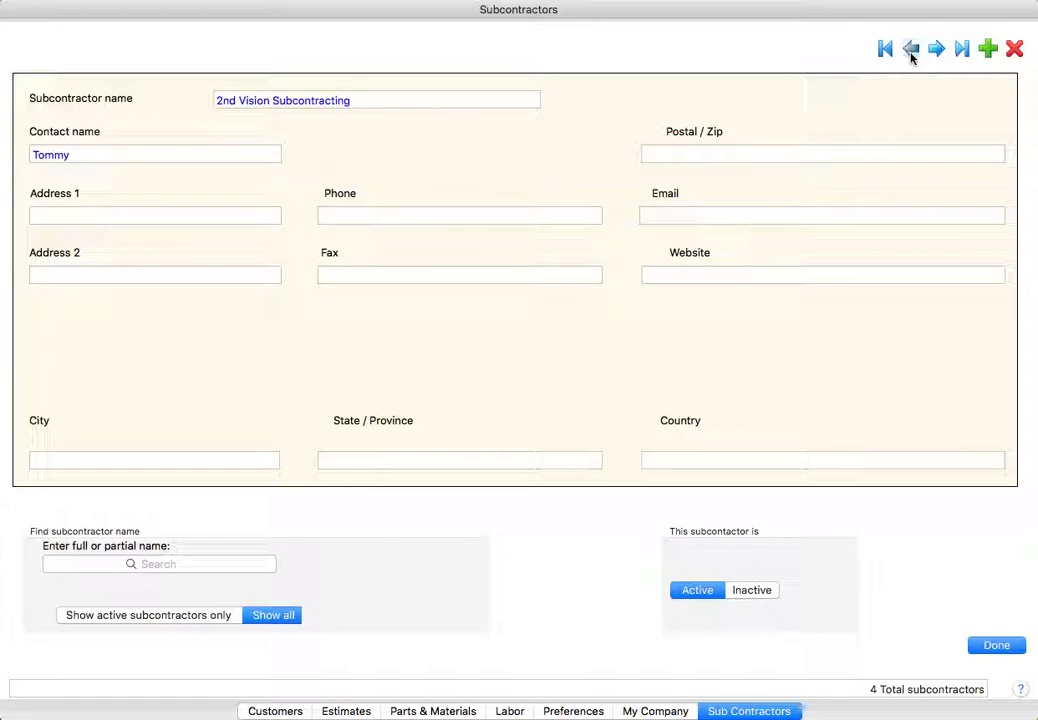
left_click(935, 50)
left_click(934, 52)
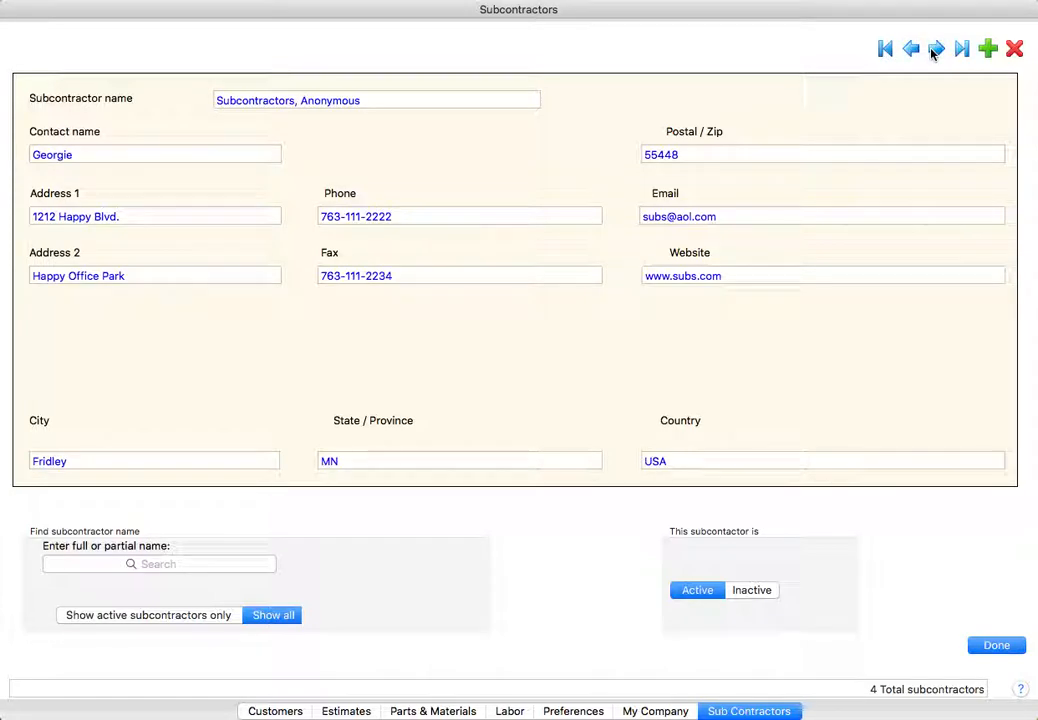
left_click(986, 50)
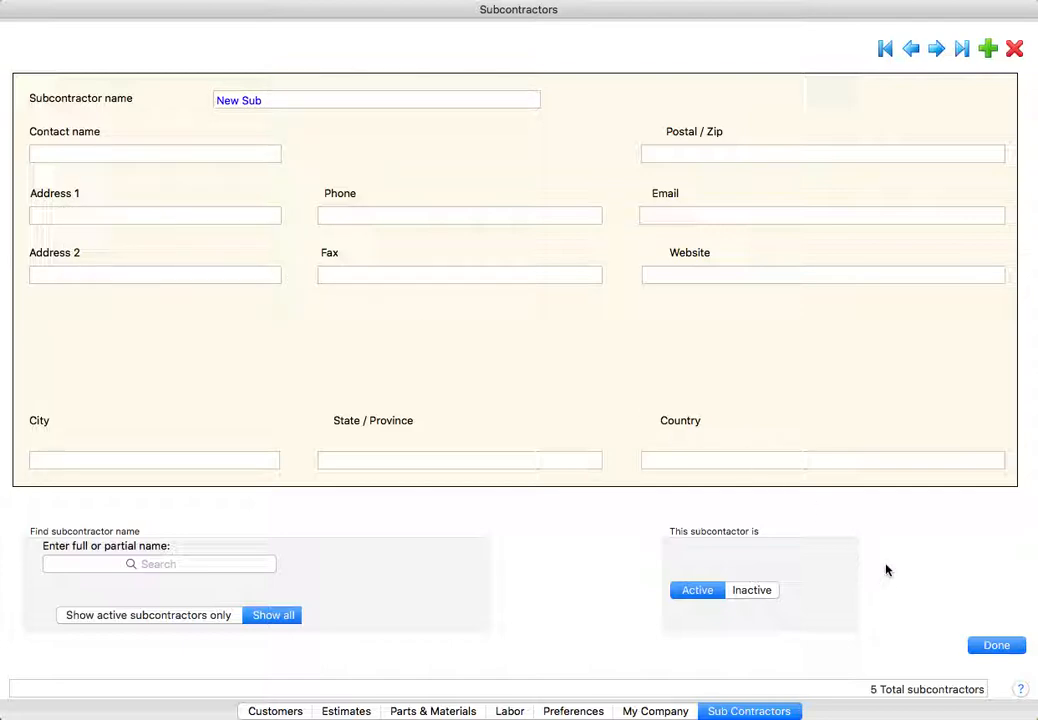
left_click(993, 646)
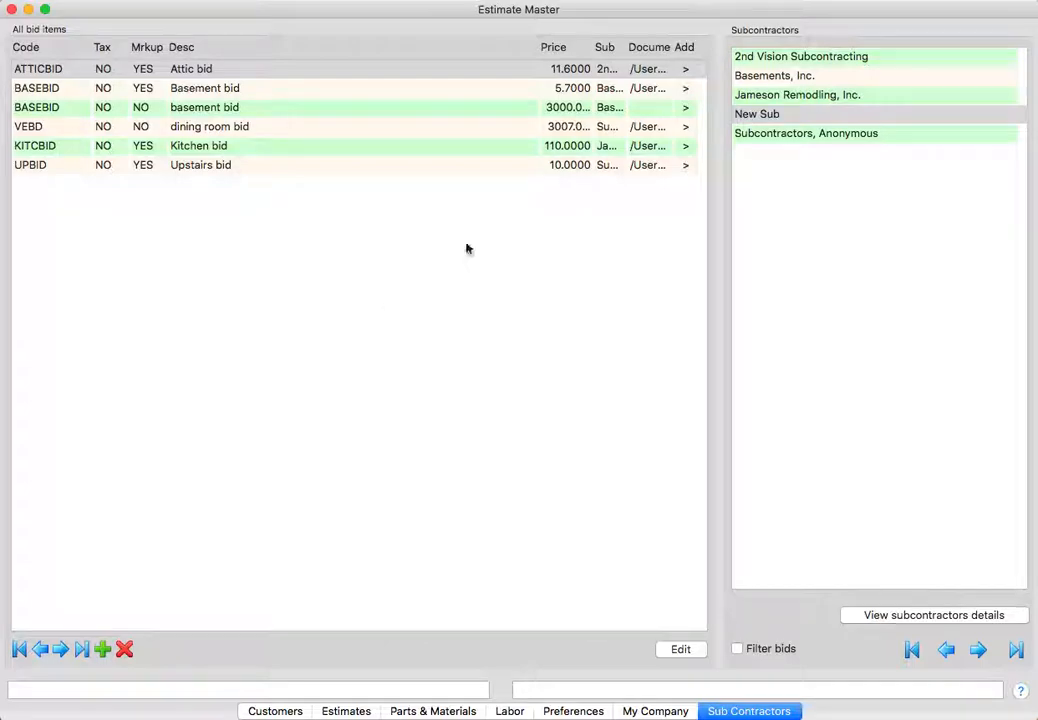
Add a bid item for the New Sub subcontractor with the code NEWBID.
left_click(795, 120)
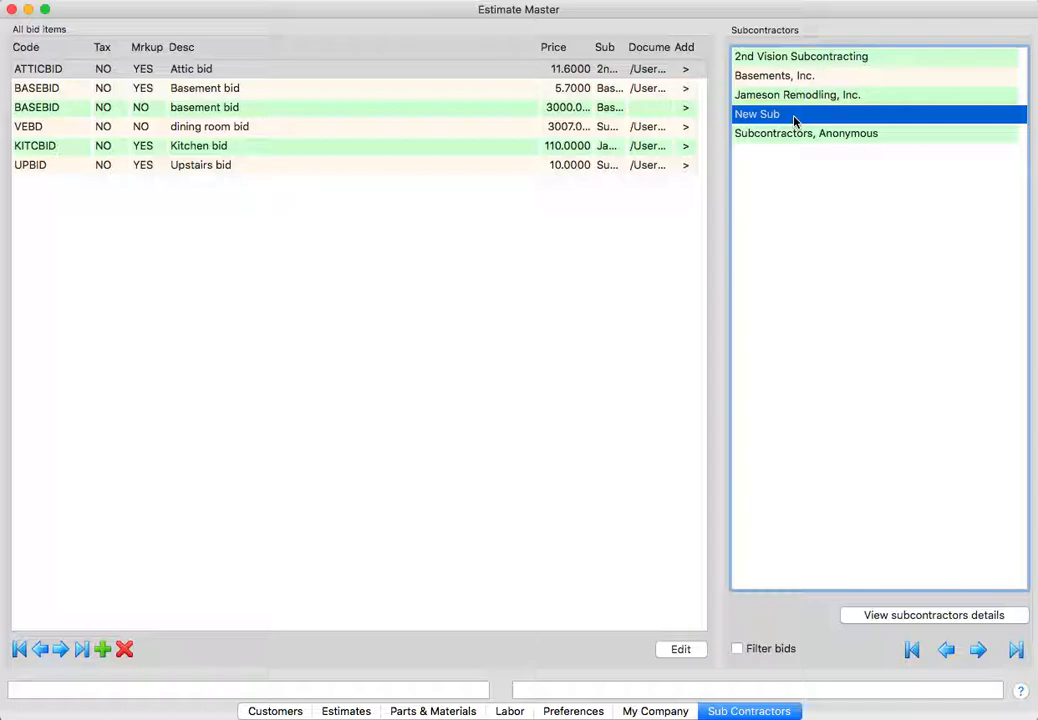
left_click(102, 650)
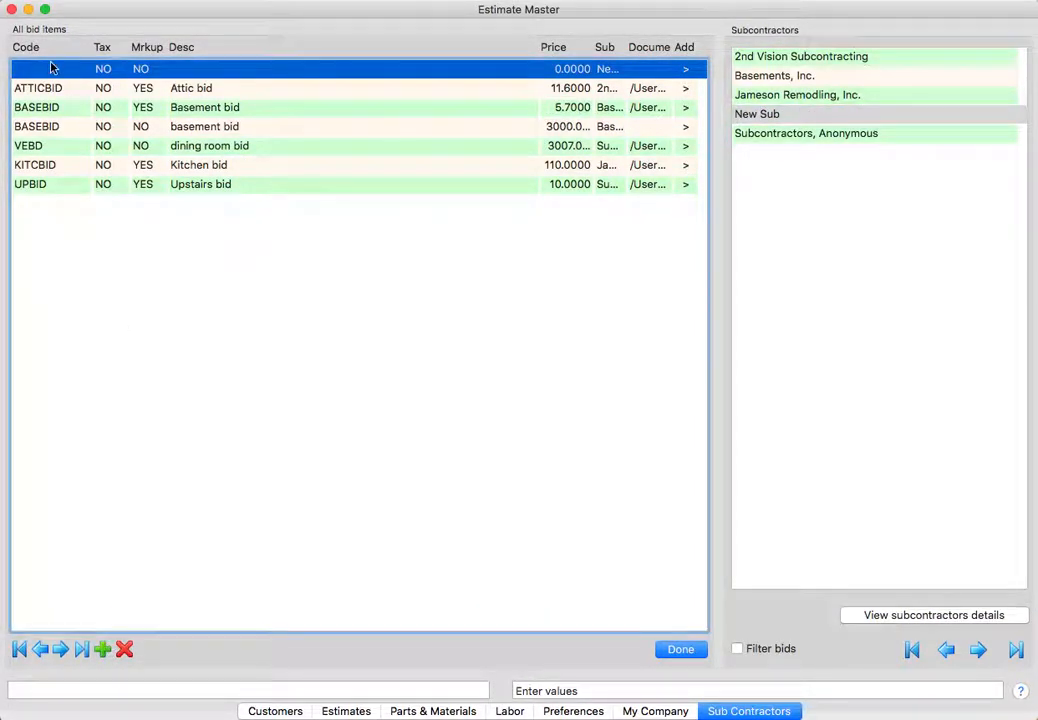
left_click(50, 70)
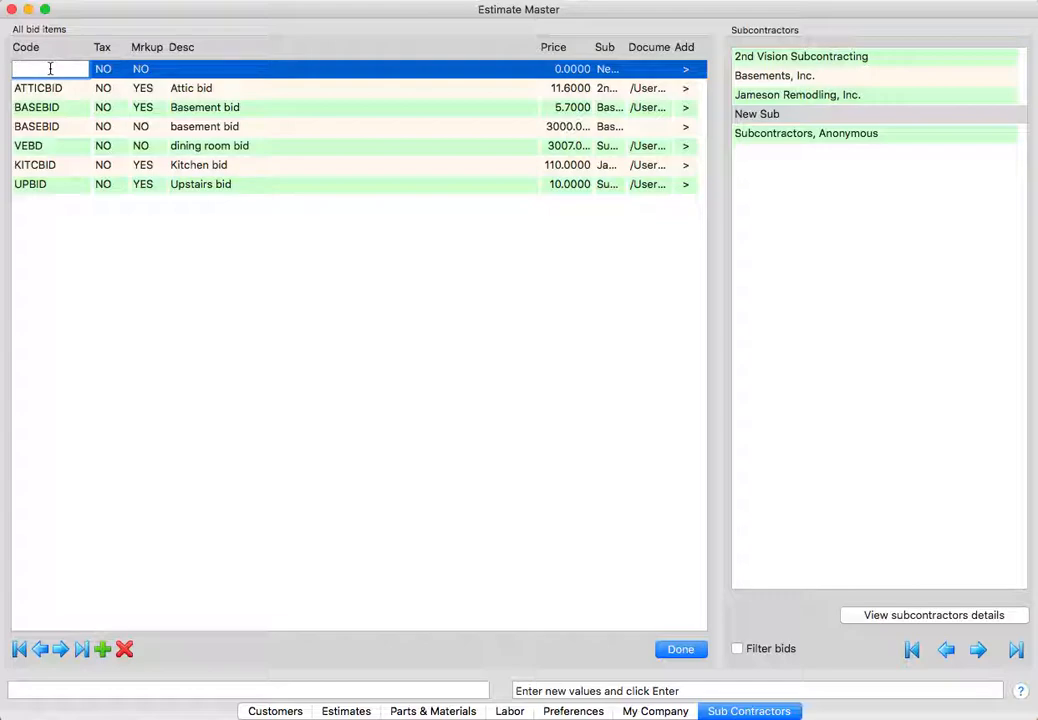
type("newbid")
Set both the tax and markup values of the NEWBID item to YES.
left_click(104, 68)
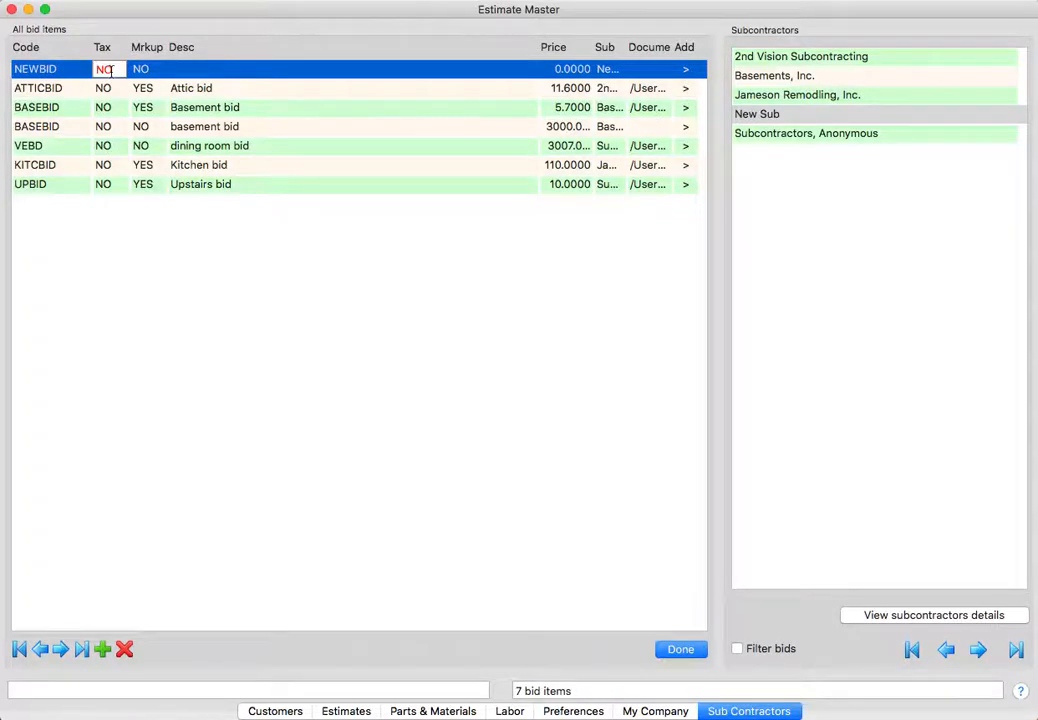
key("BackSpace")
key("BackSpace")
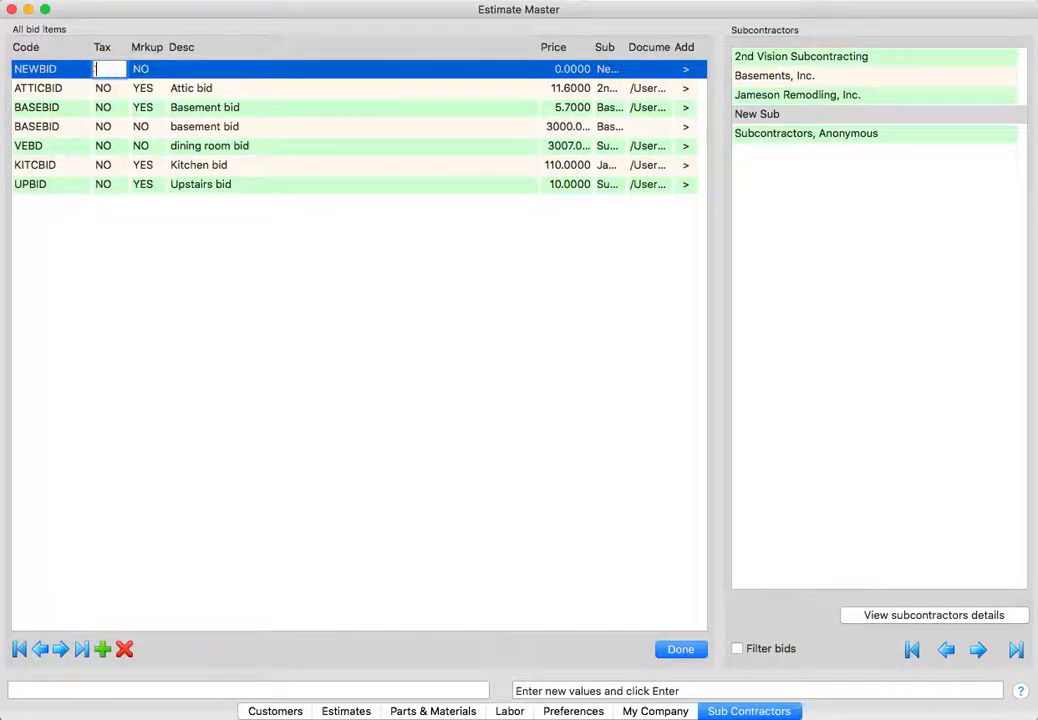
type("YES")
left_click(157, 69)
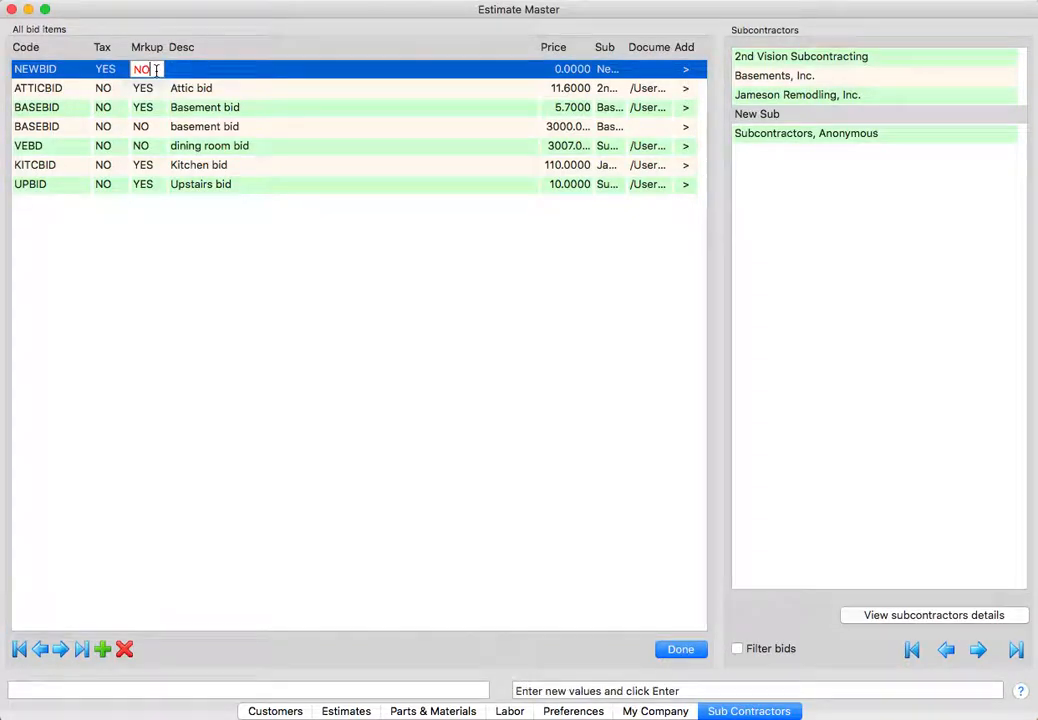
key("BackSpace")
key("BackSpace")
type("YES")
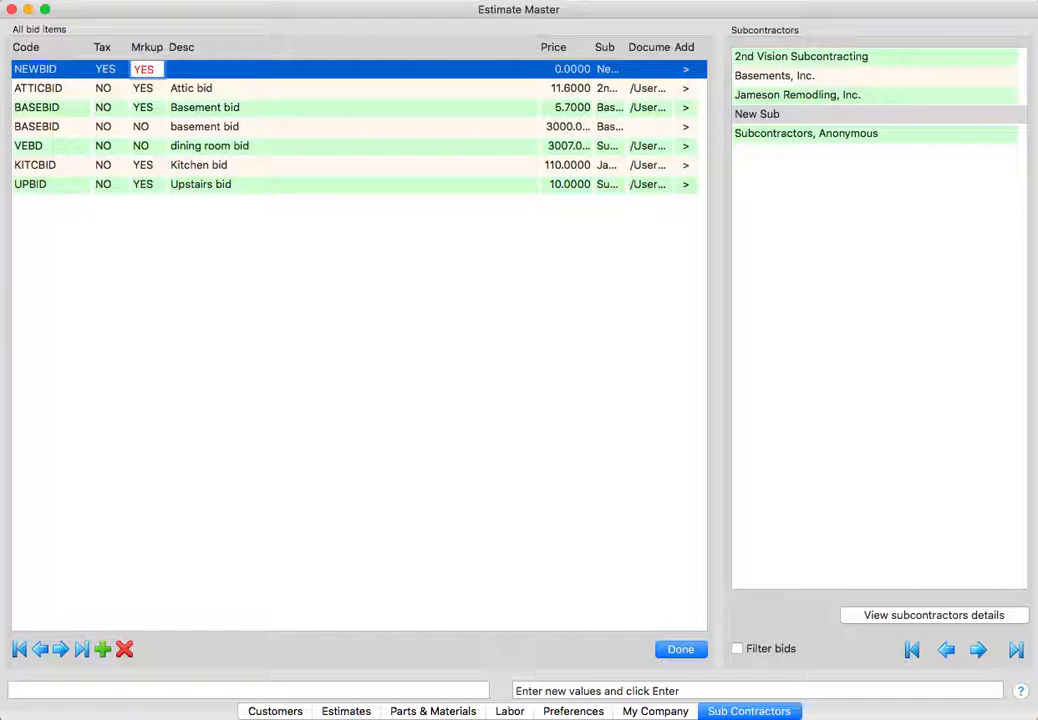
Describe the NEWBID item as "Bid name" and price it with a material cost of 1000 and a labor cost of 2000.
left_click(211, 70)
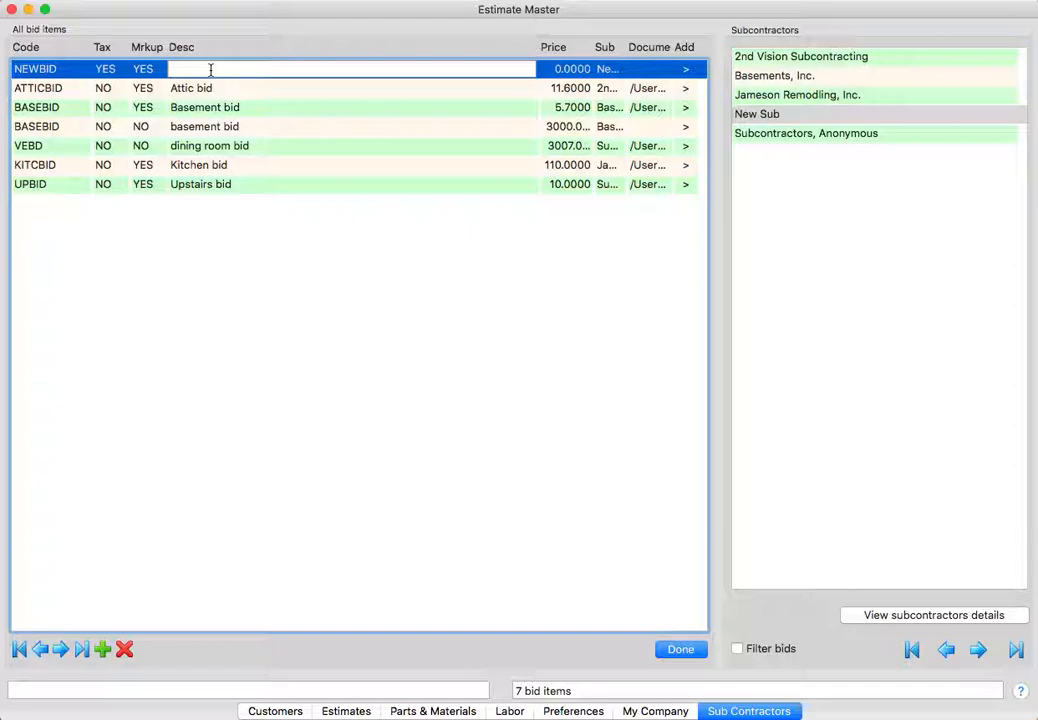
type("Bid name")
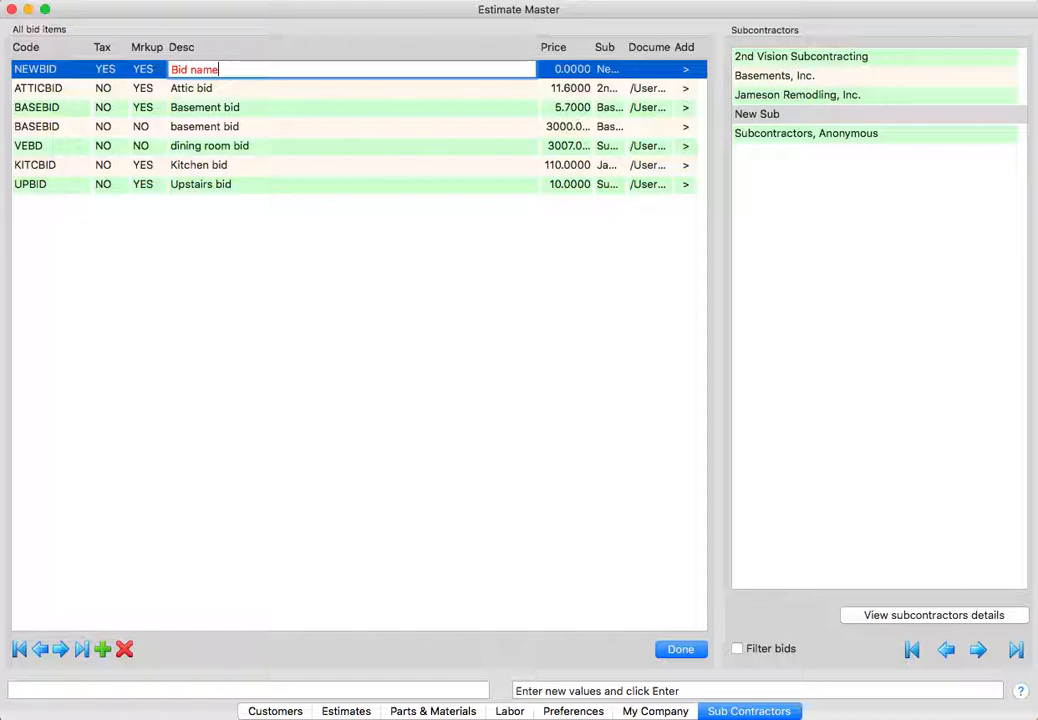
left_click(558, 72)
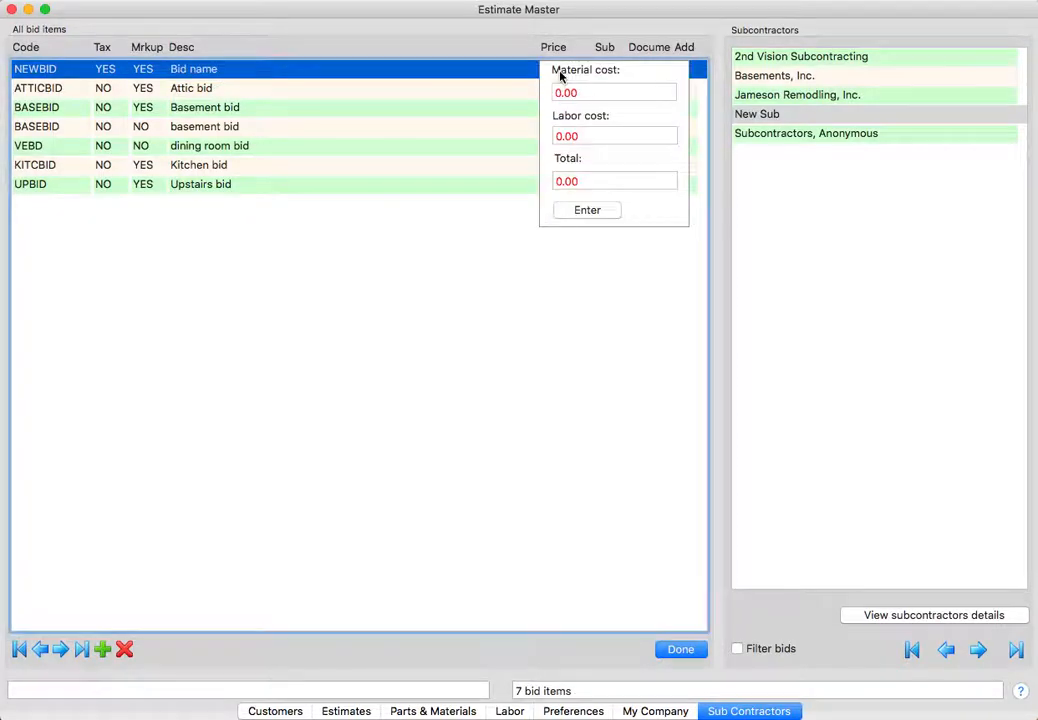
left_click(585, 92)
type("1000")
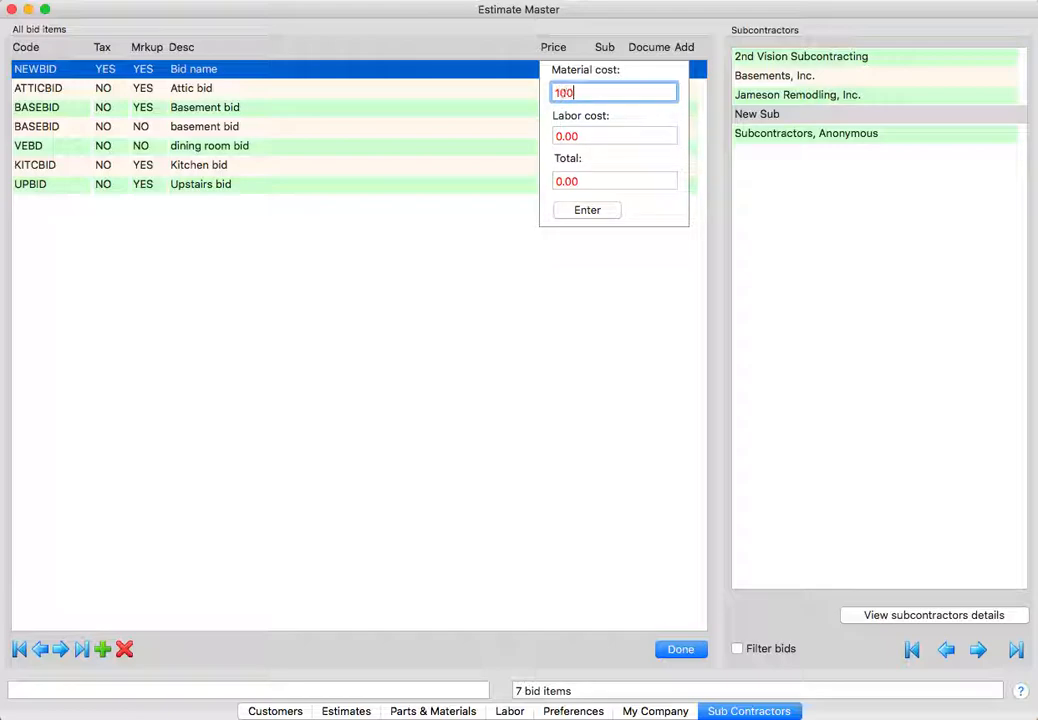
left_click(584, 139)
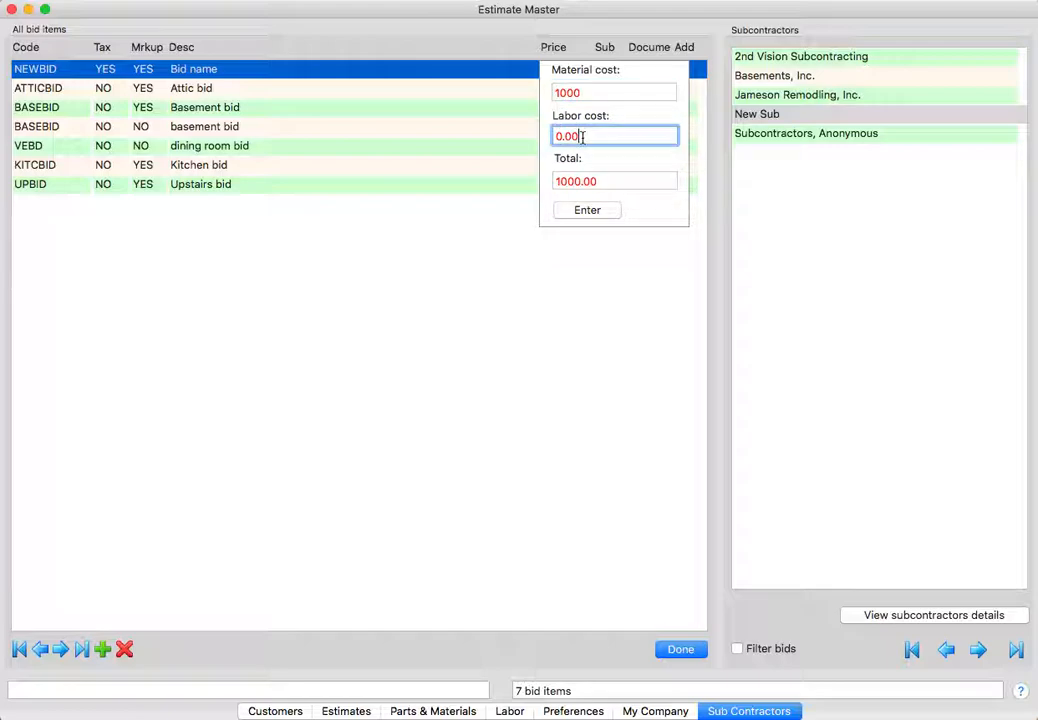
key("BackSpace")
key("BackSpace")
key("BackSpace")
key("BackSpace")
type("2000")
left_click(595, 210)
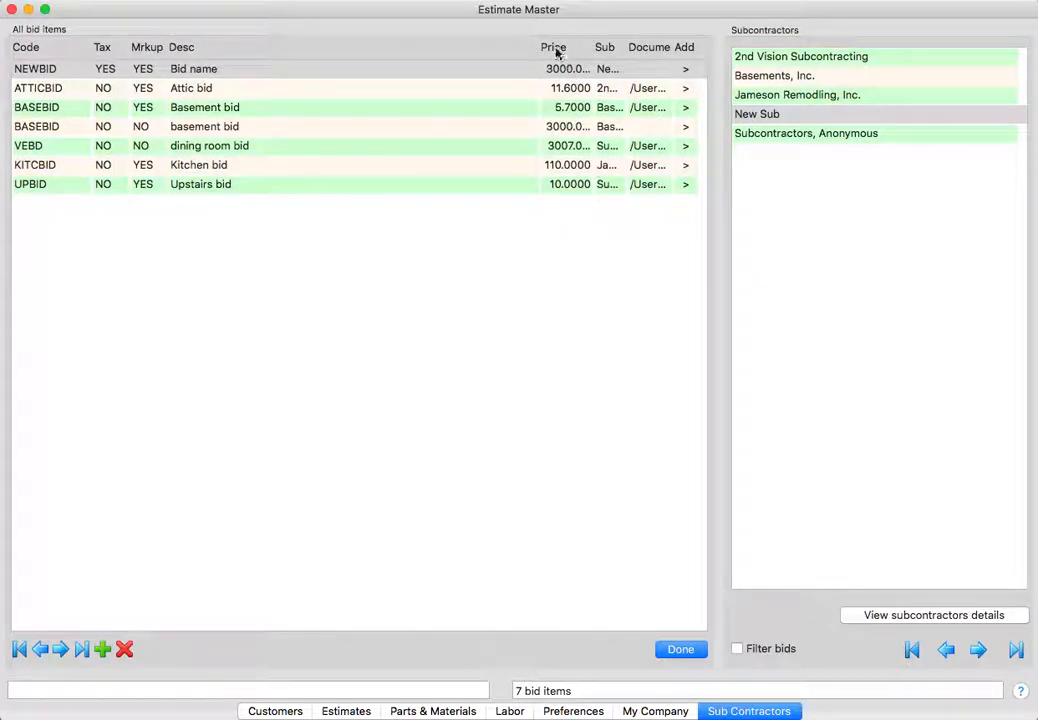
Widen the subcontractor and document columns in turn to read their full entries, restoring the compact layout.
left_click(607, 50)
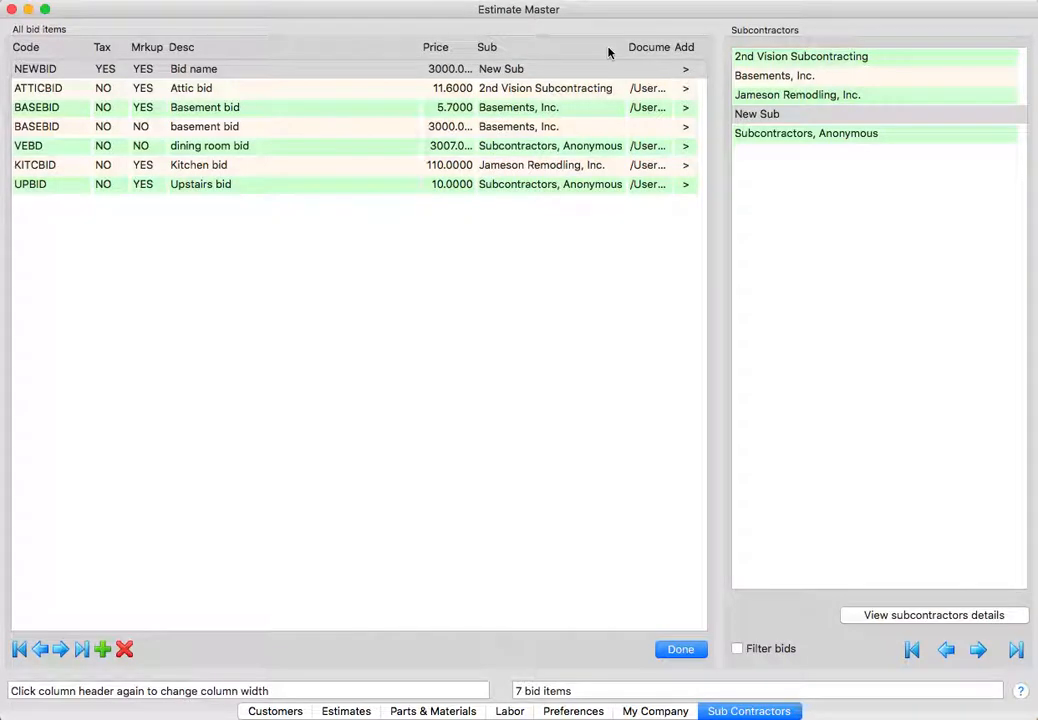
left_click(486, 50)
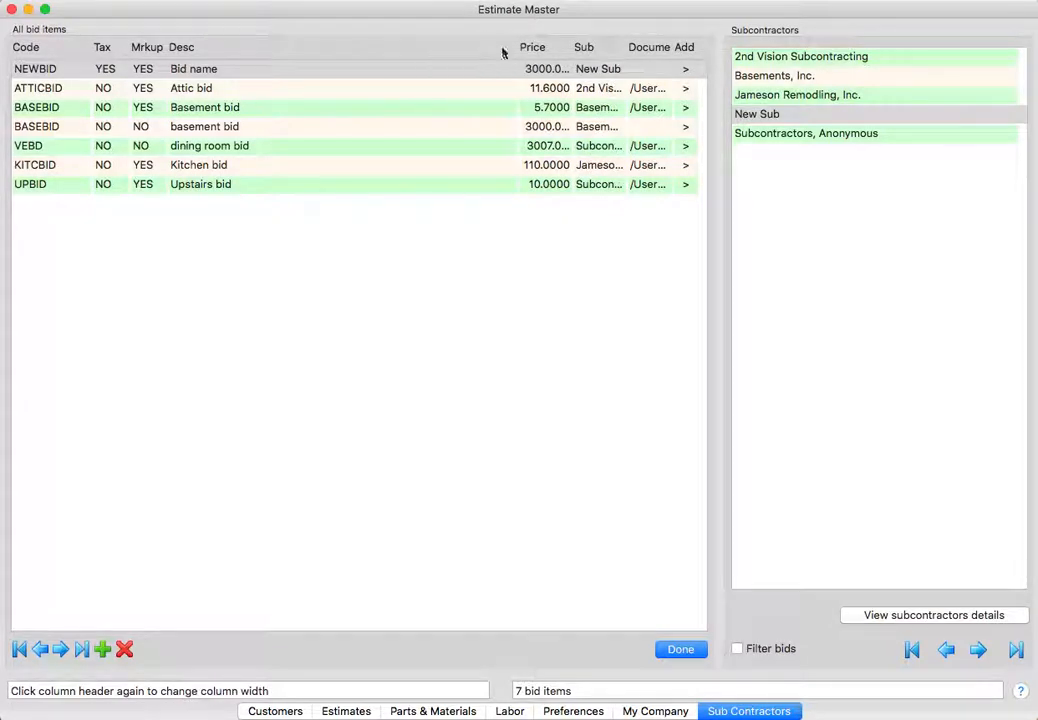
left_click(650, 50)
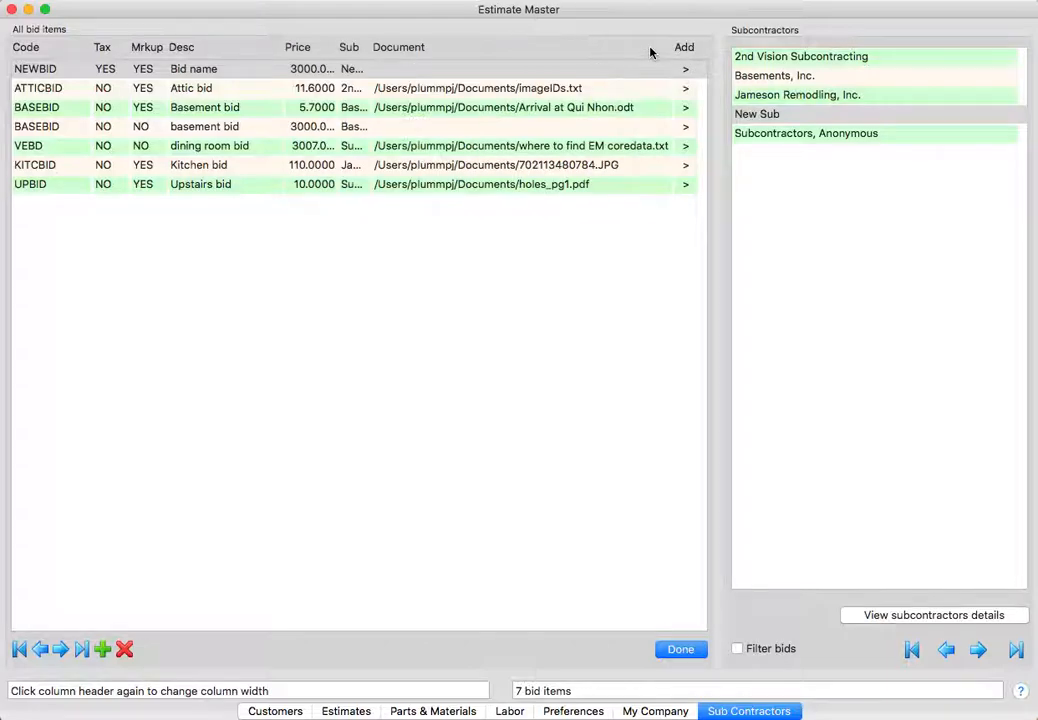
left_click(403, 51)
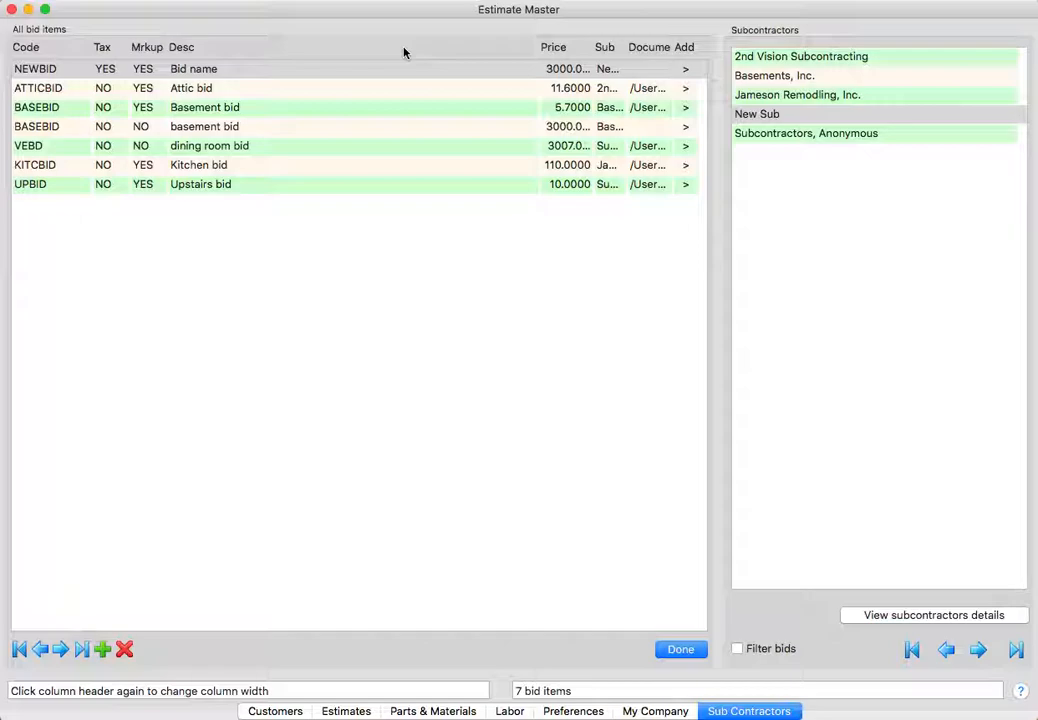
Attach the file Arrival at Qui Nhon.odt from the Documents folder to the NEWBID item and finish editing.
left_click(649, 72)
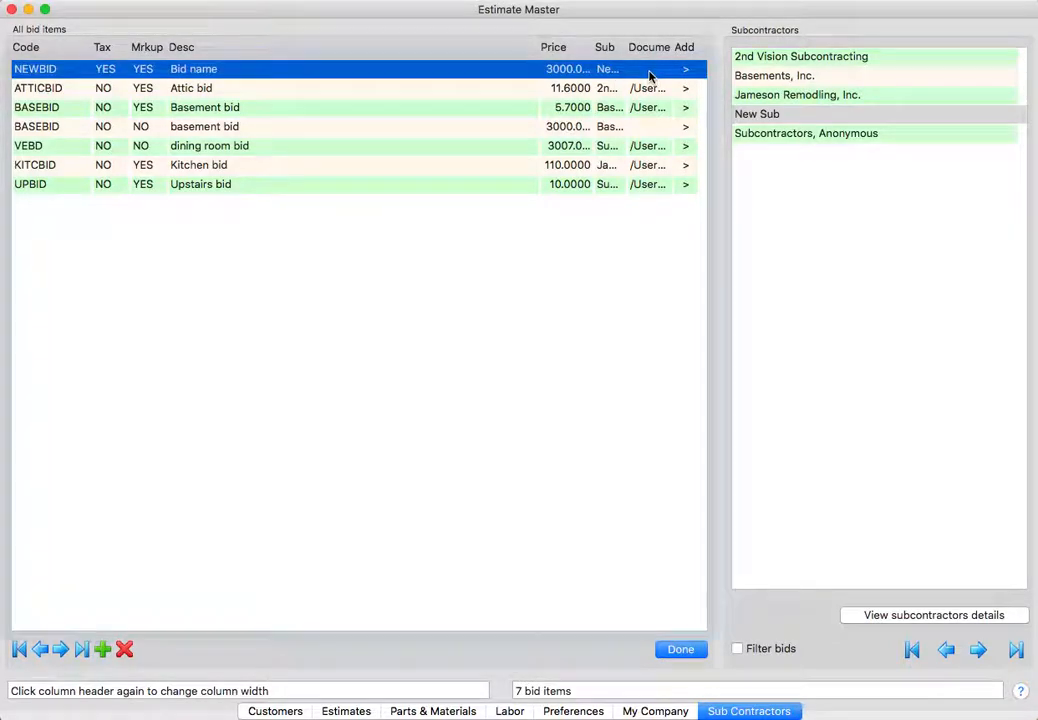
left_click(649, 72)
key("Escape")
left_click(649, 72)
key("Escape")
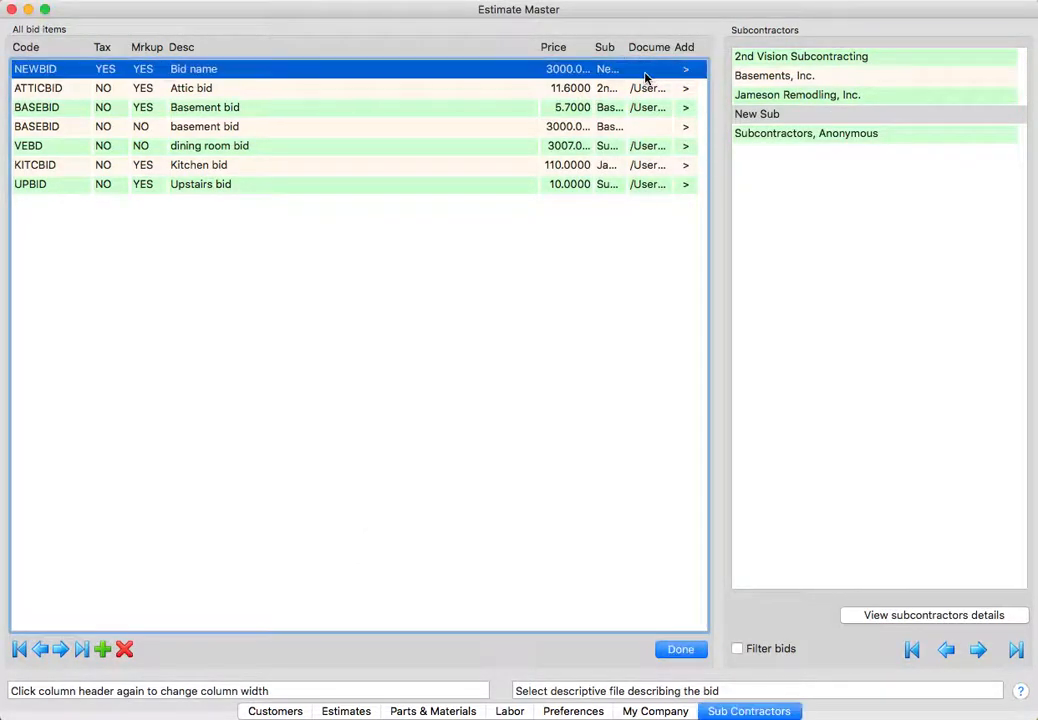
left_click(645, 72)
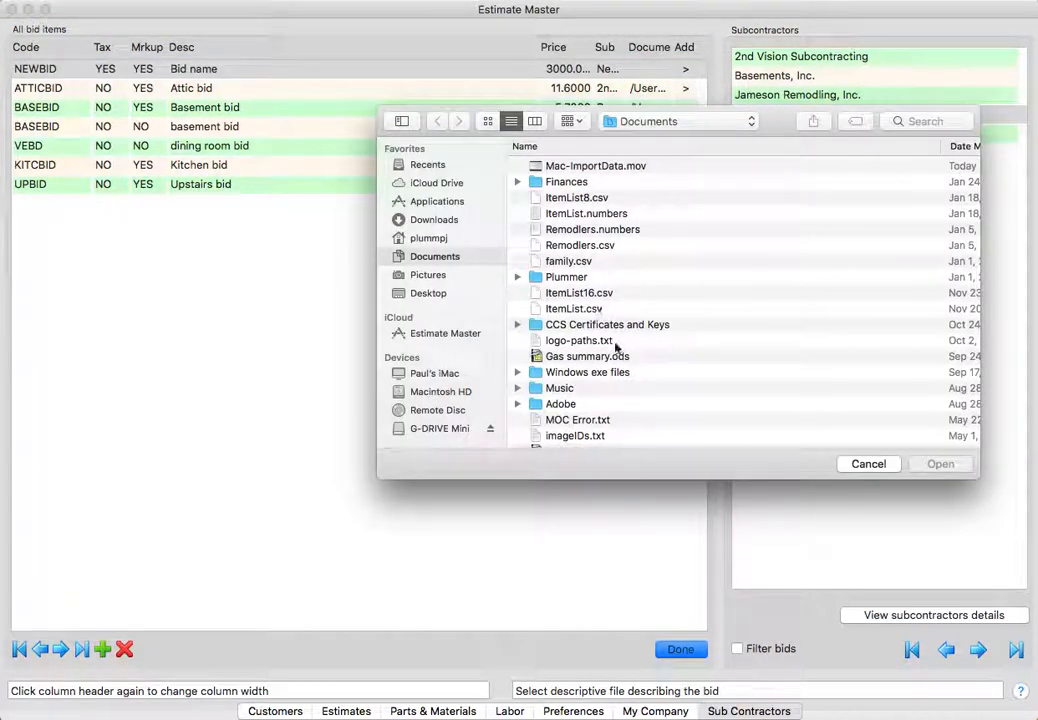
scroll(630, 387, "down", 3)
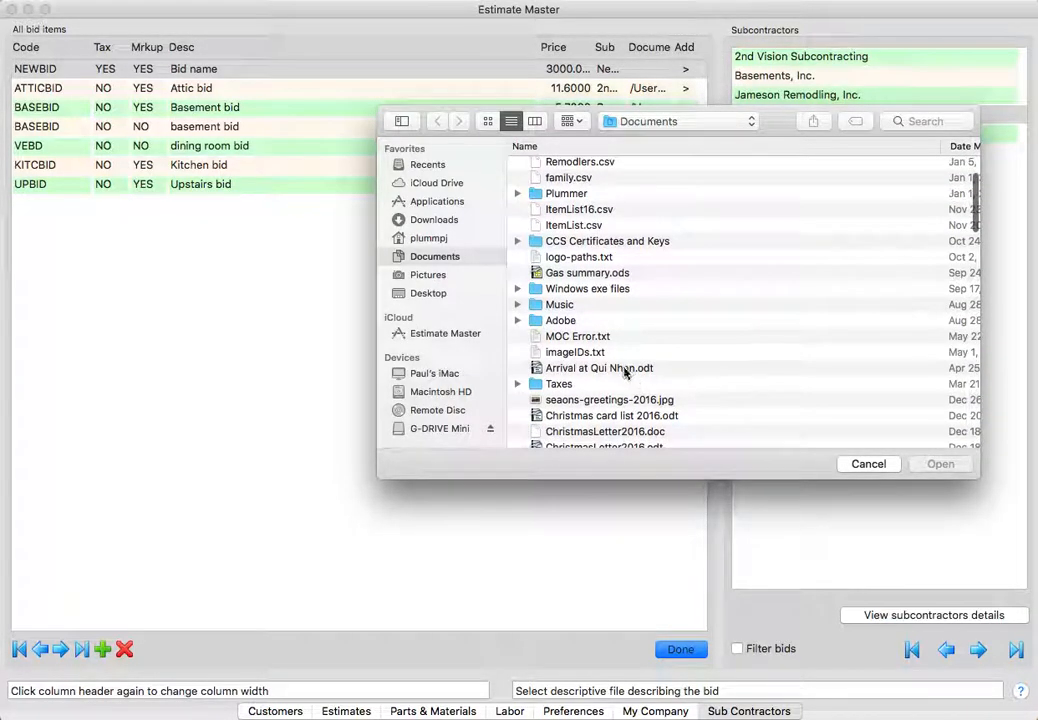
left_click(628, 370)
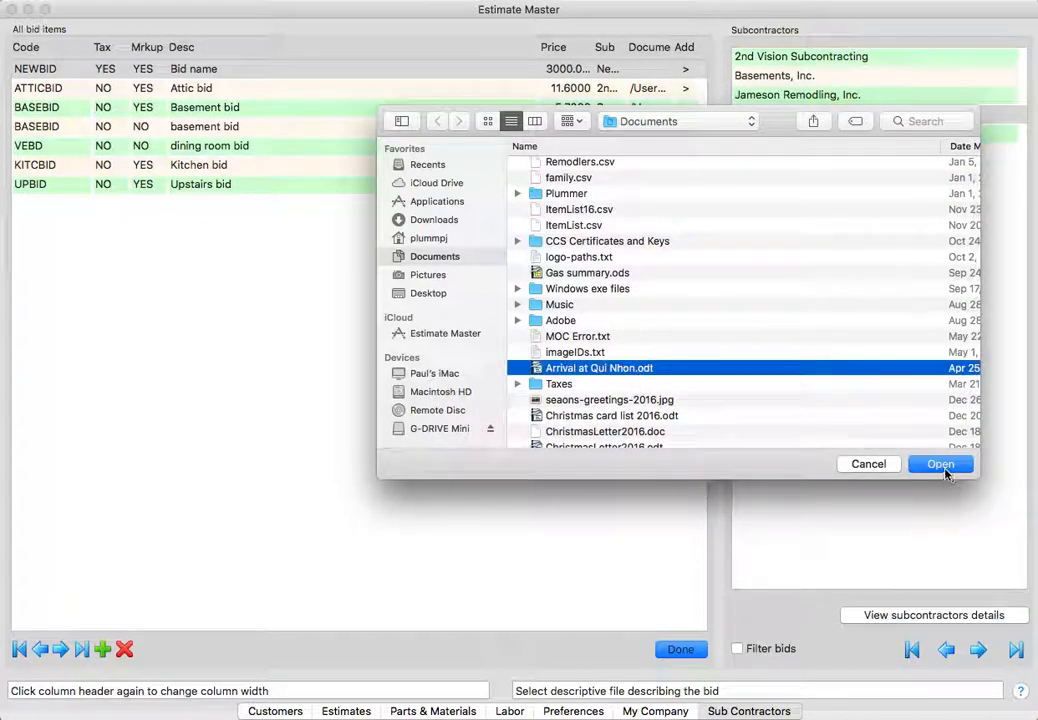
left_click(941, 465)
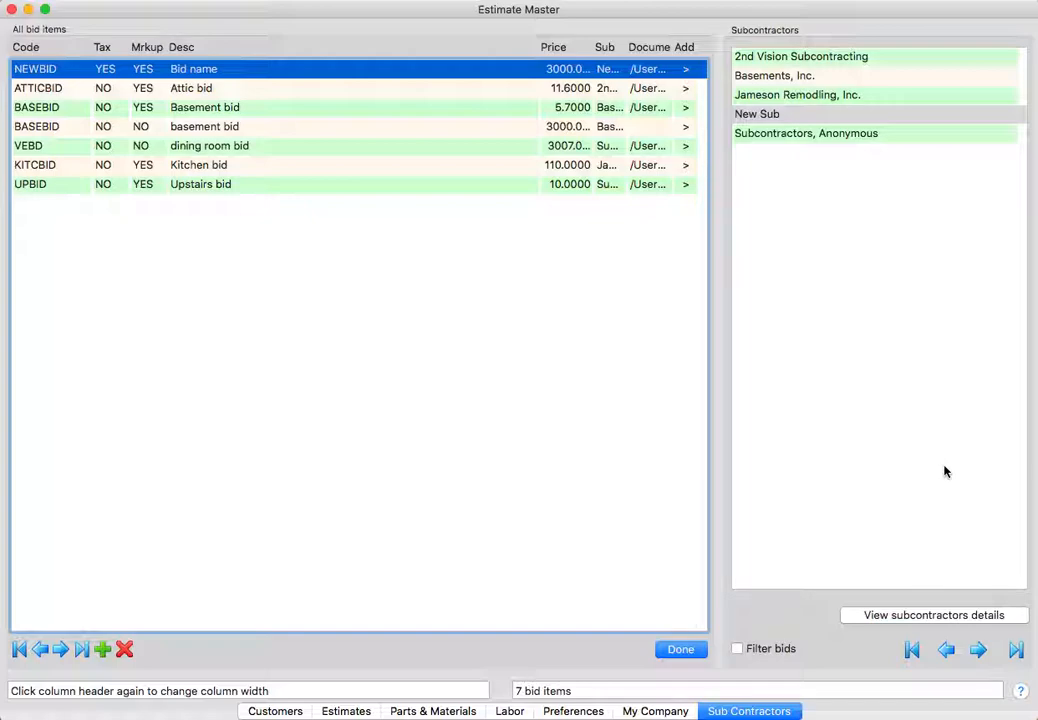
left_click(682, 651)
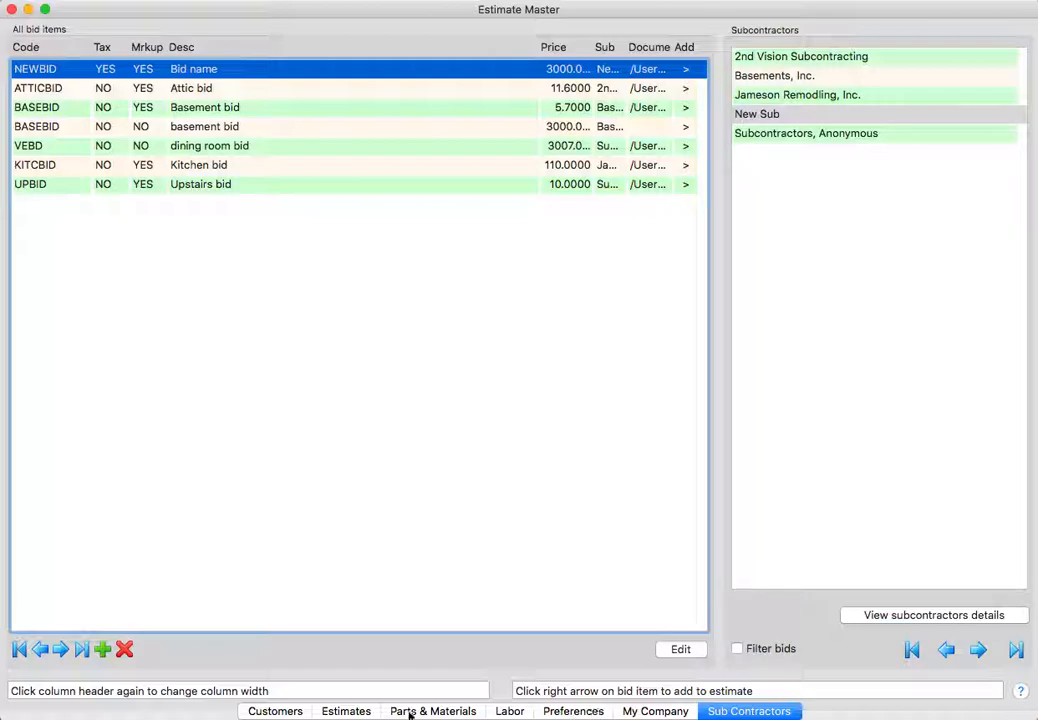
Make Test bids of Bingus, Inc. the current estimate and add the NEWBID item to it.
left_click(346, 711)
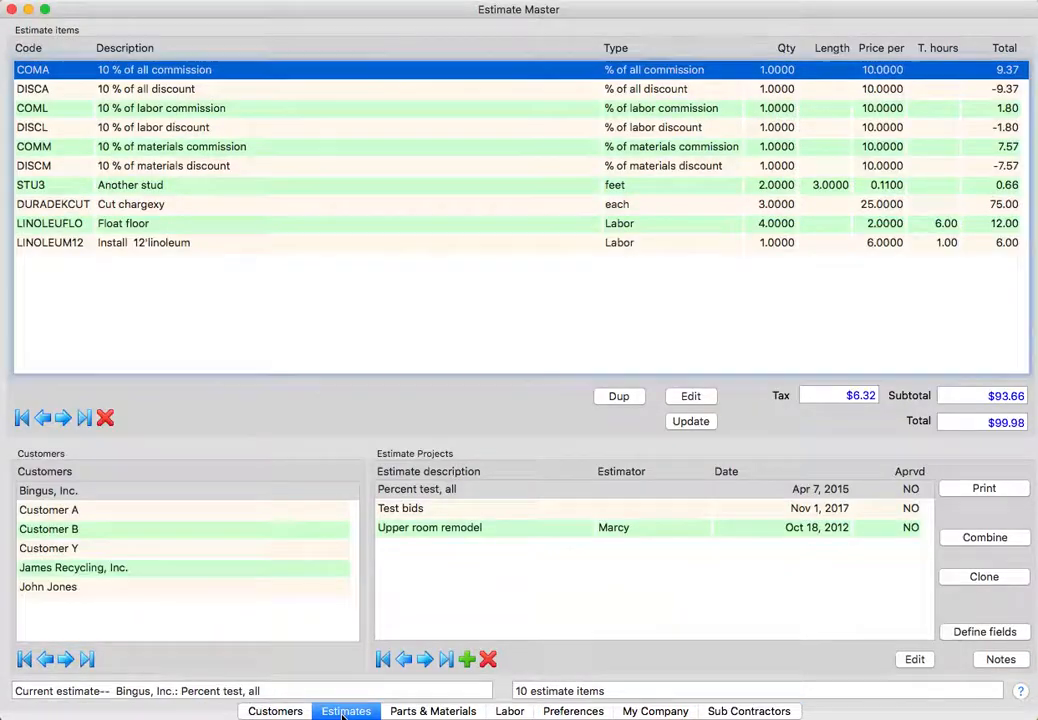
left_click(394, 510)
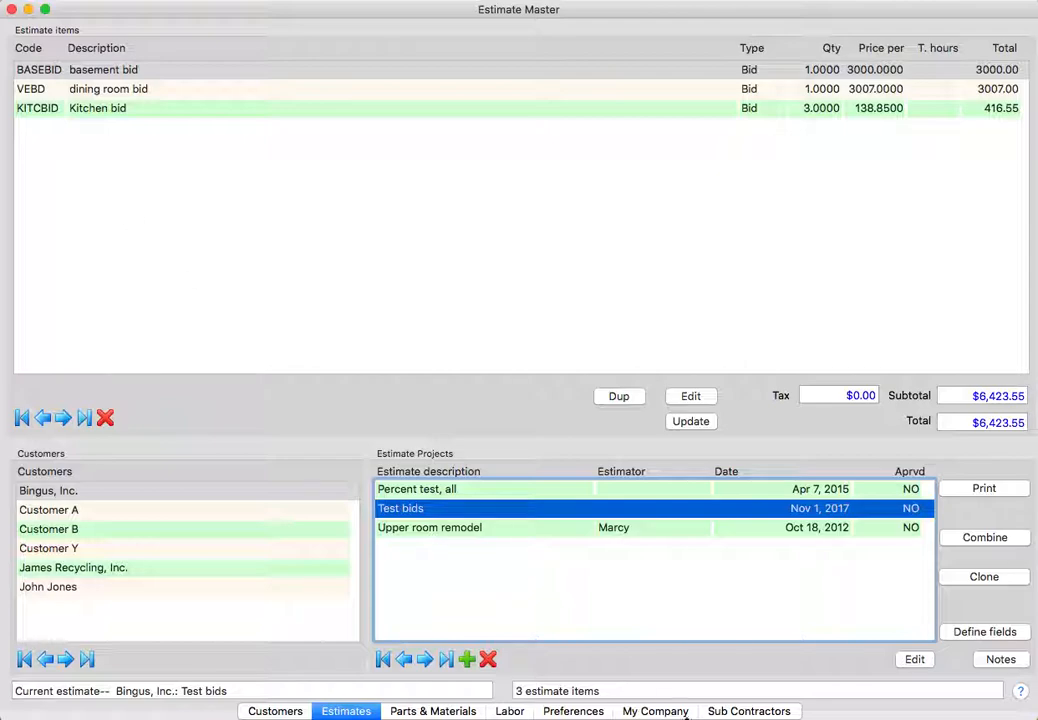
left_click(749, 711)
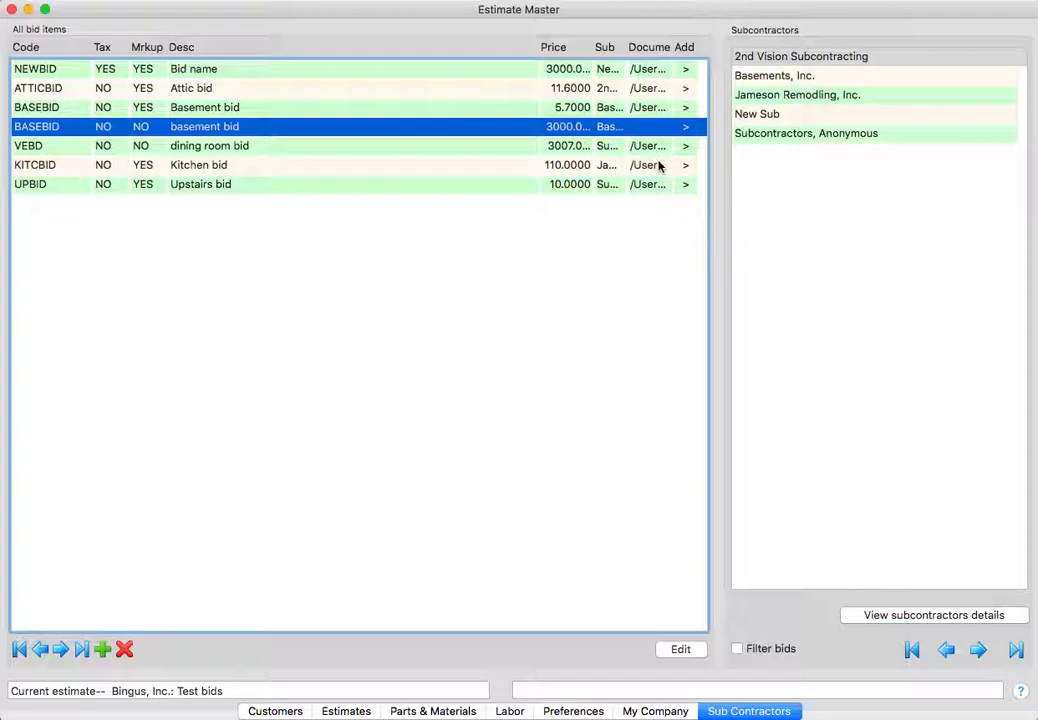
left_click(686, 71)
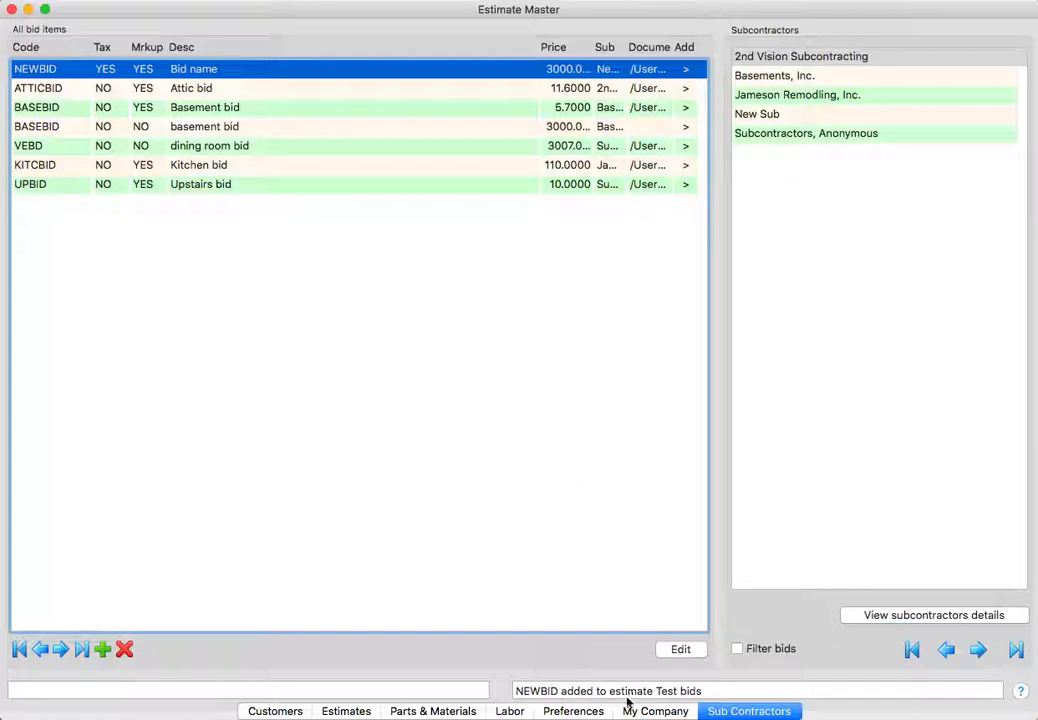
Review the items in the Test bids estimate and view the tax and markup rate preferences.
left_click(350, 711)
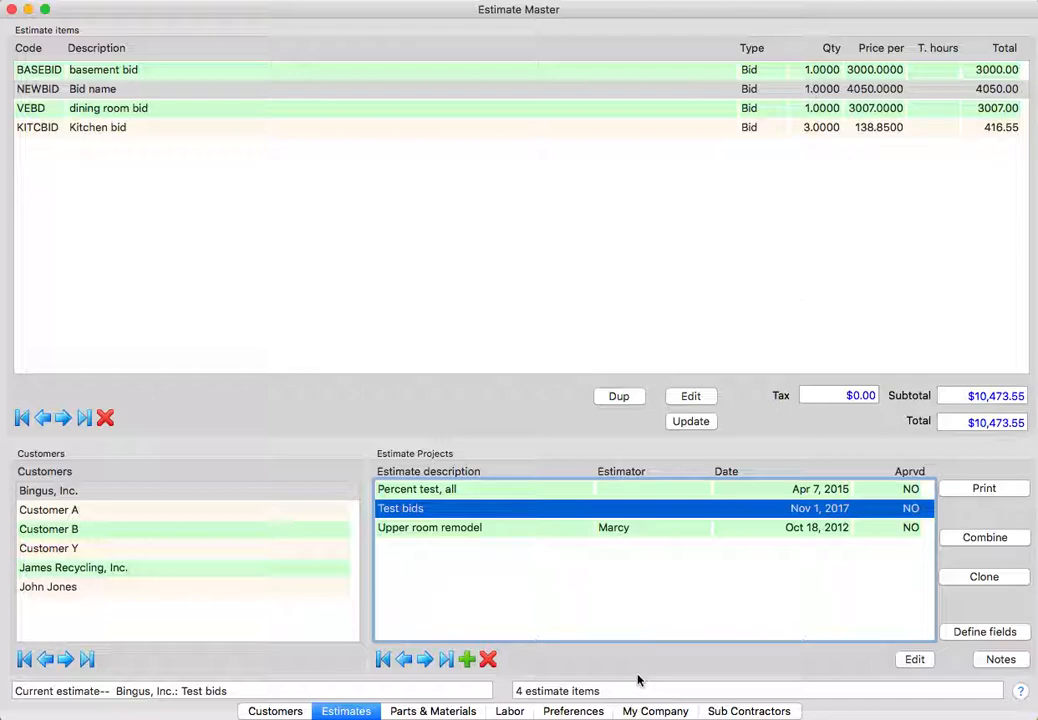
left_click(590, 711)
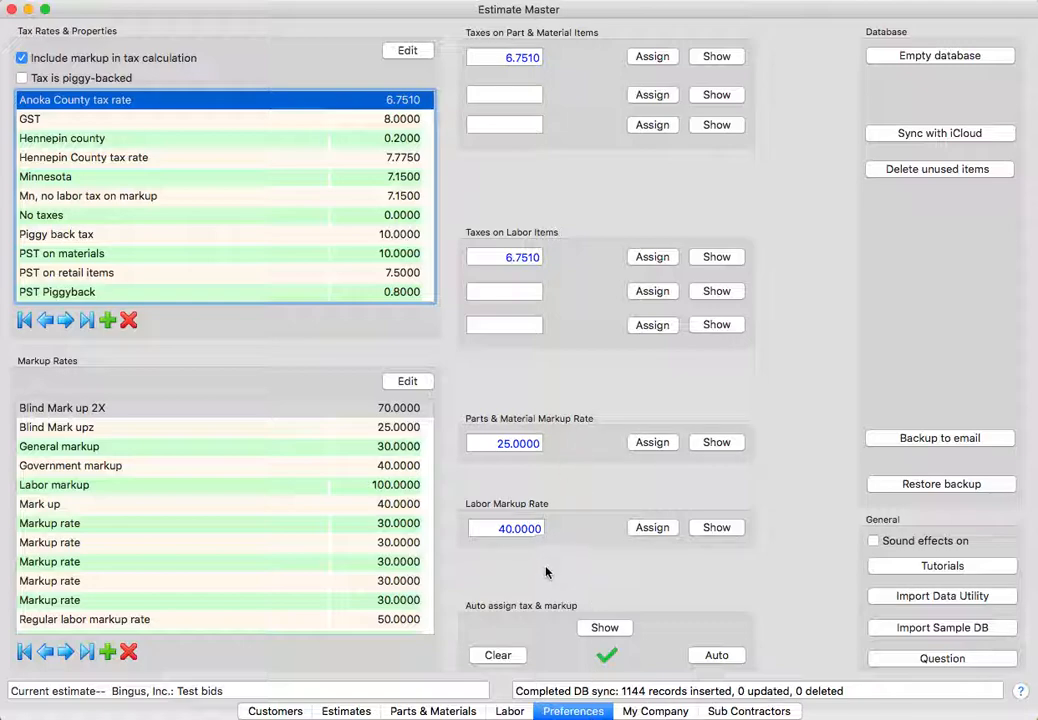
Assign the Zero markup rate to both parts and materials and labor, and review the item prices in the Test bids estimate.
scroll(255, 486, "down", 3)
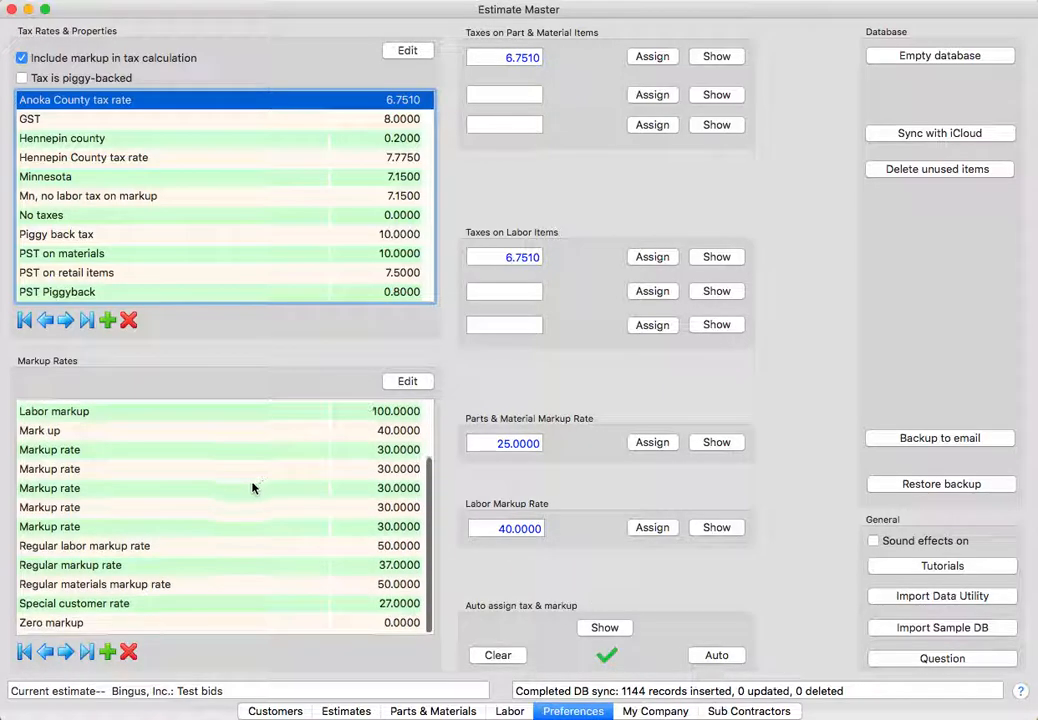
left_click(88, 624)
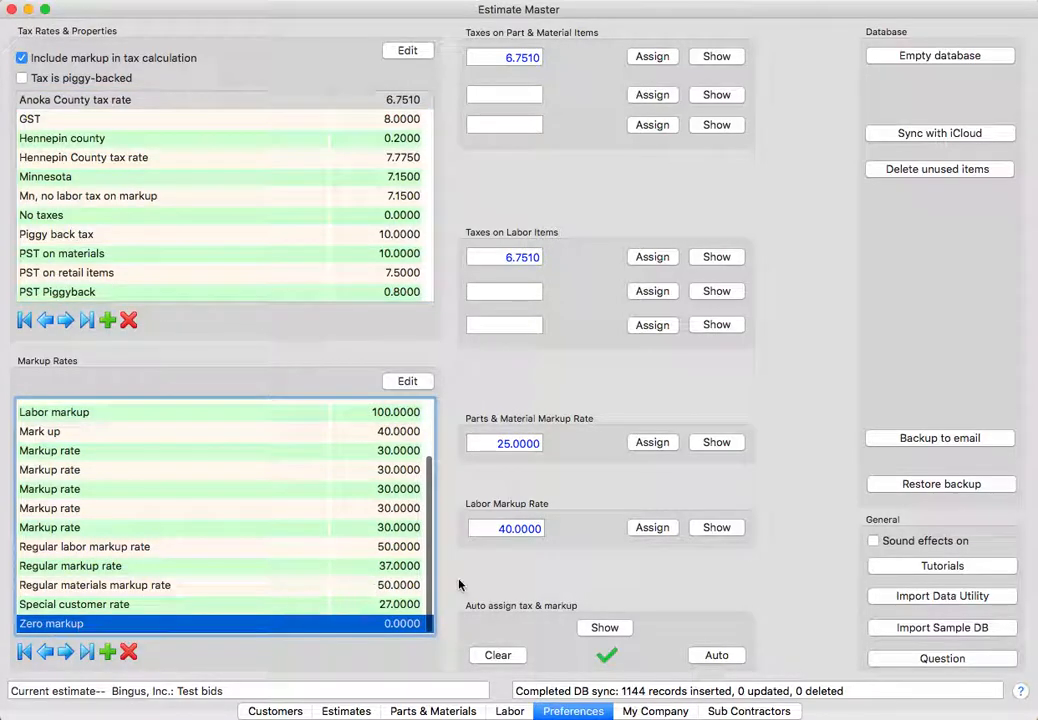
left_click(664, 443)
left_click(657, 527)
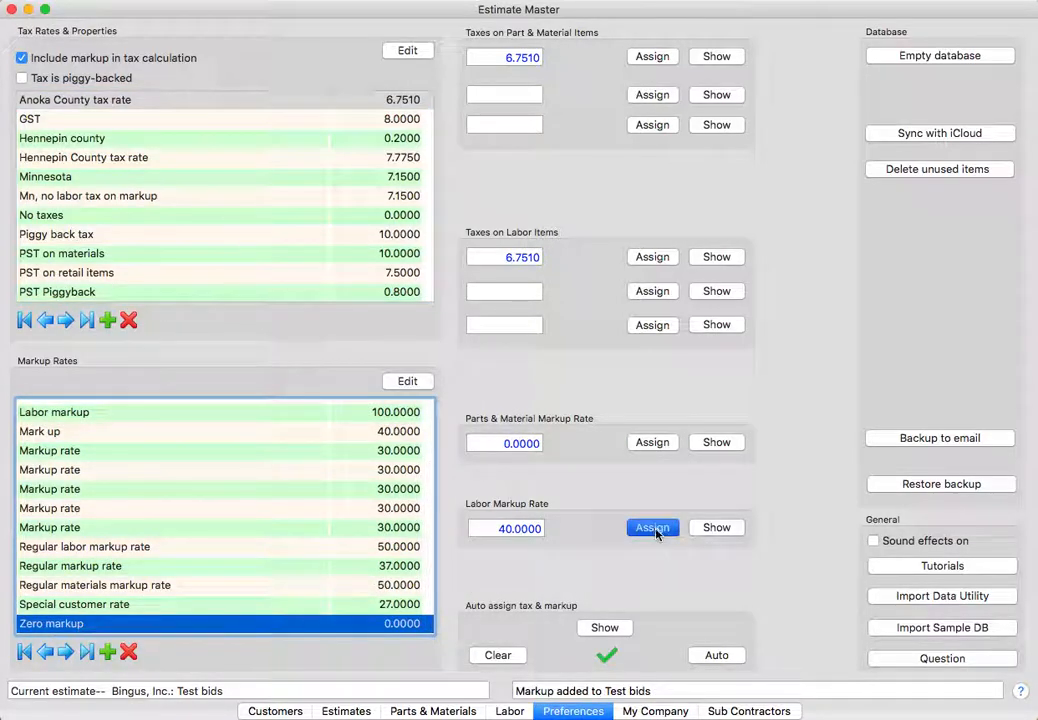
left_click(345, 712)
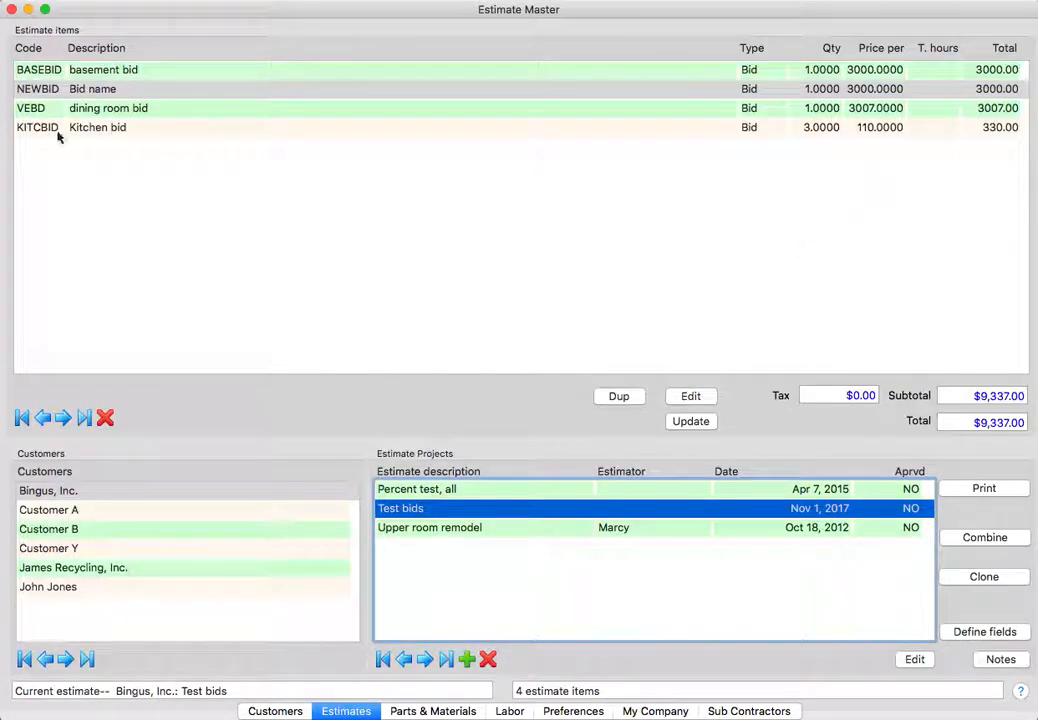
left_click(38, 110)
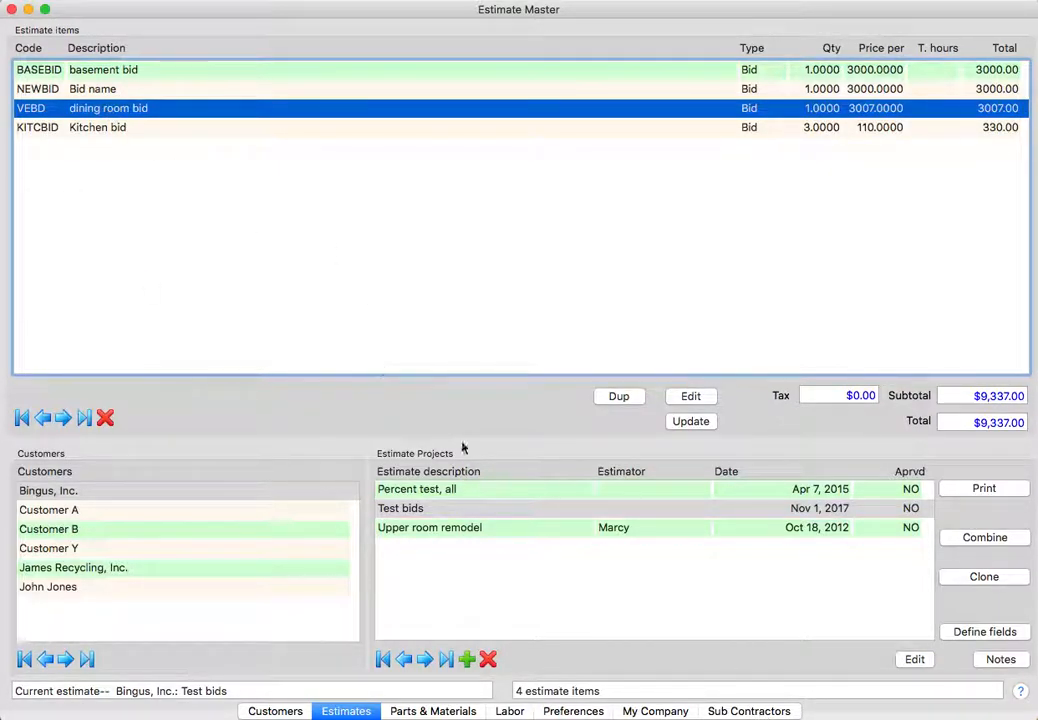
Filter the bid items by subcontractor, view the bids assigned to different subcontractors in turn, and restore the list of all bid items.
left_click(745, 711)
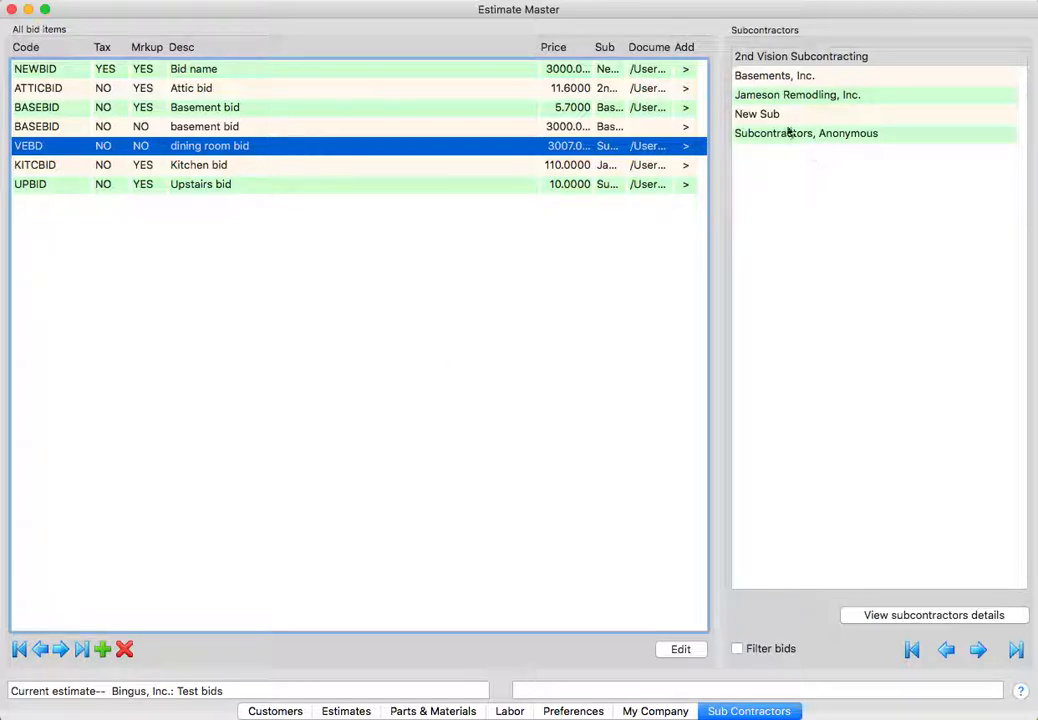
left_click(738, 649)
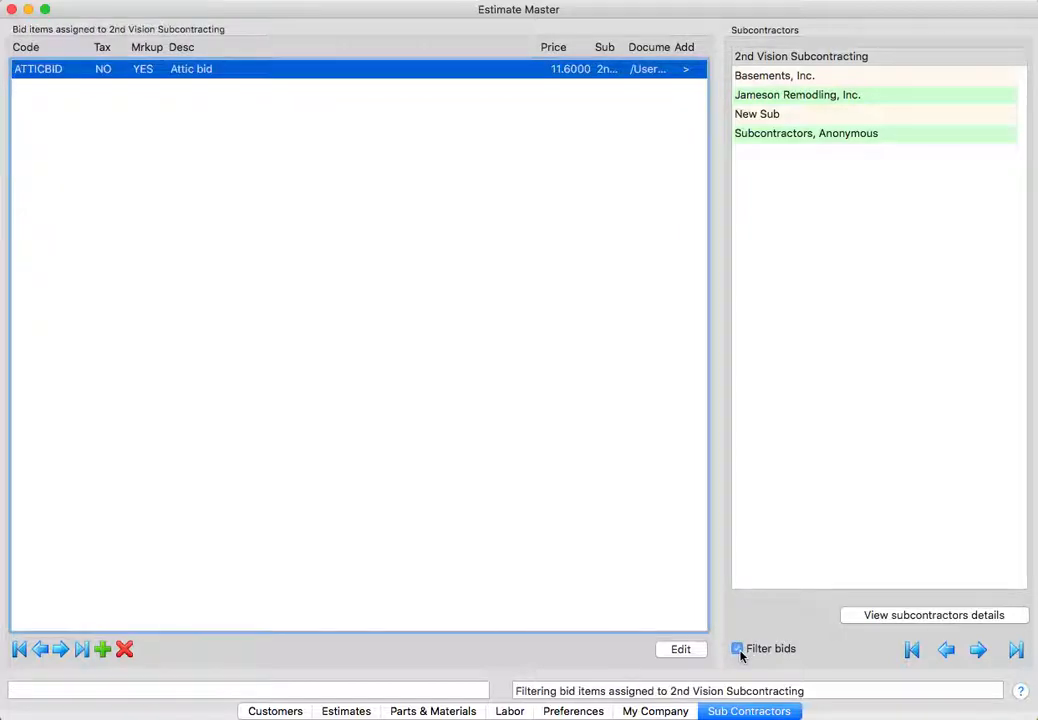
left_click(769, 115)
left_click(773, 95)
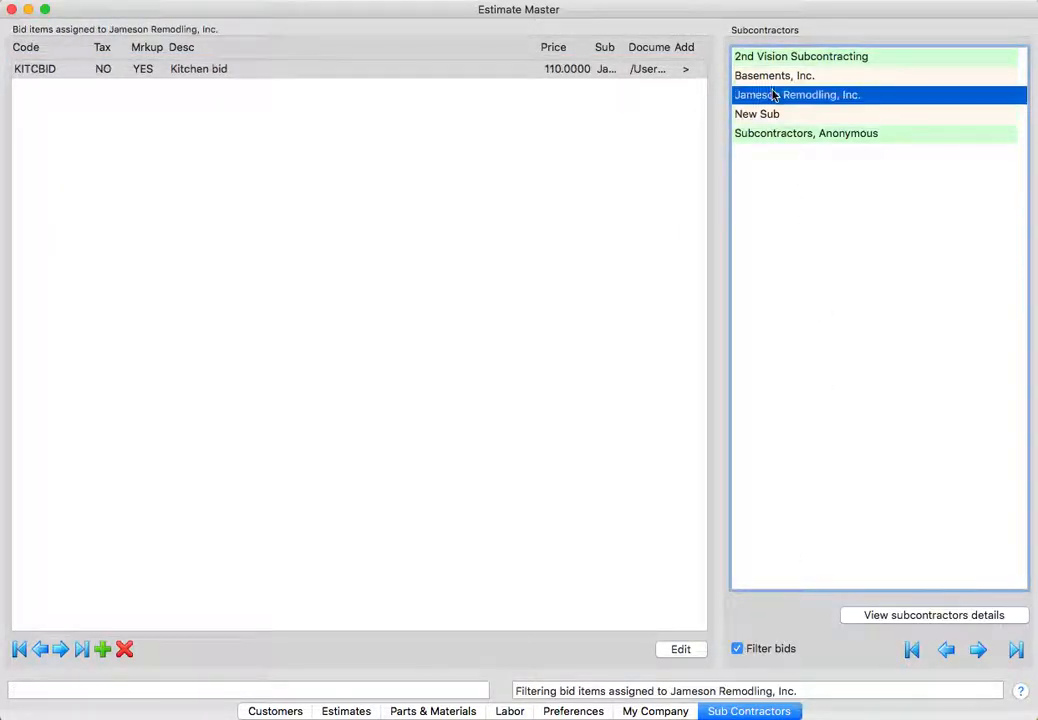
left_click(771, 76)
left_click(772, 57)
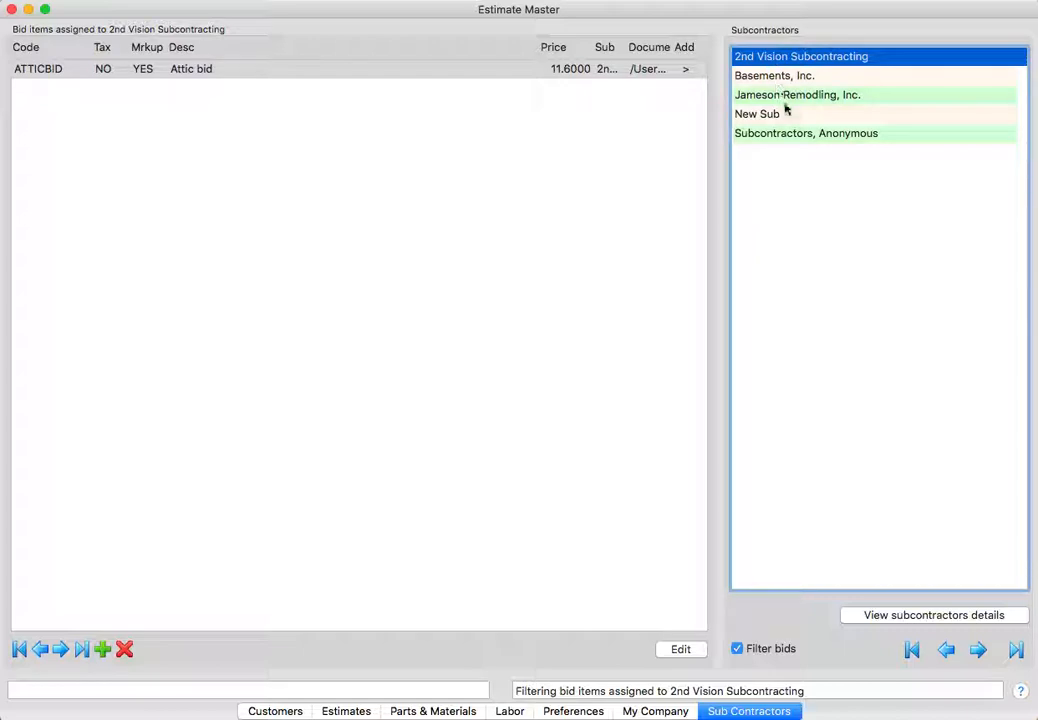
left_click(786, 100)
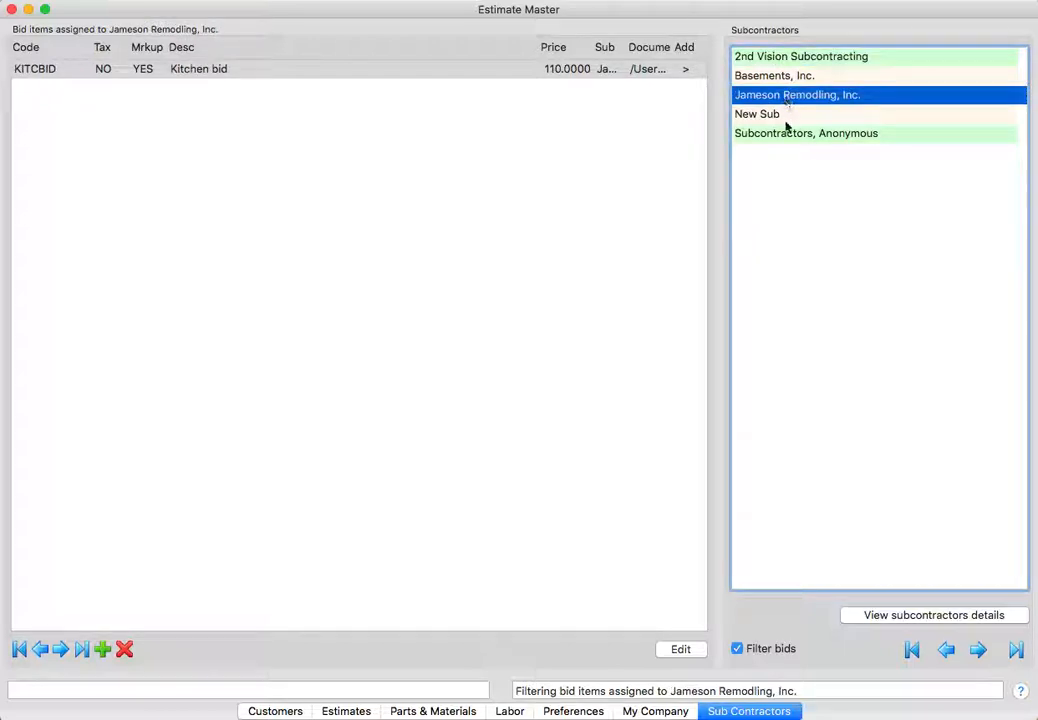
left_click(790, 133)
left_click(791, 98)
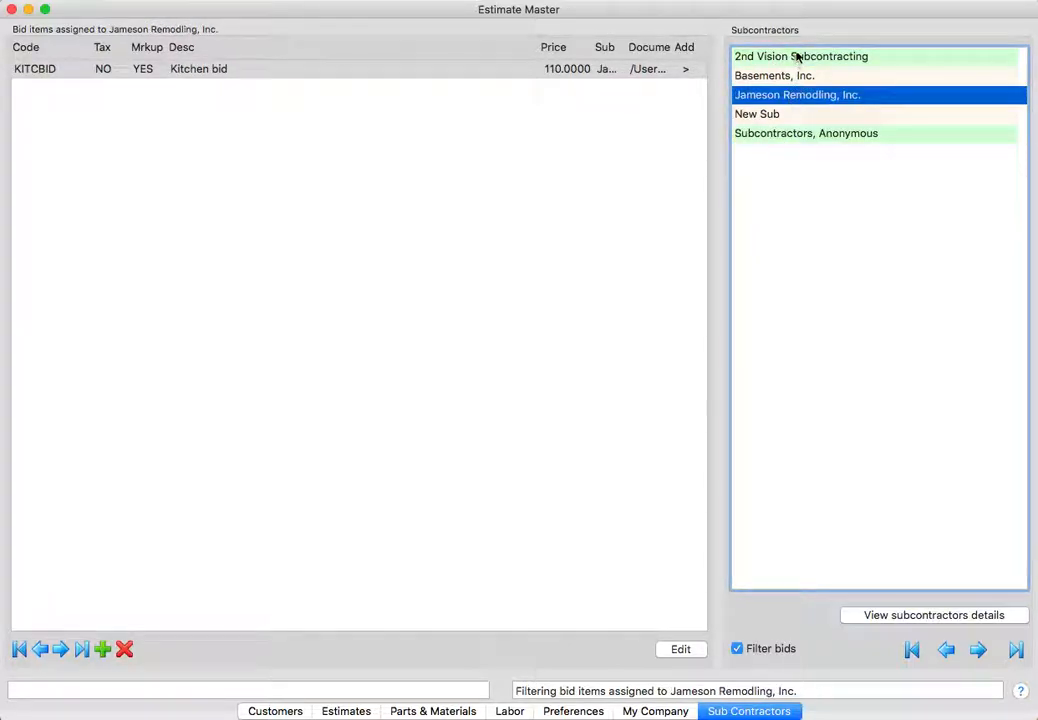
left_click(797, 58)
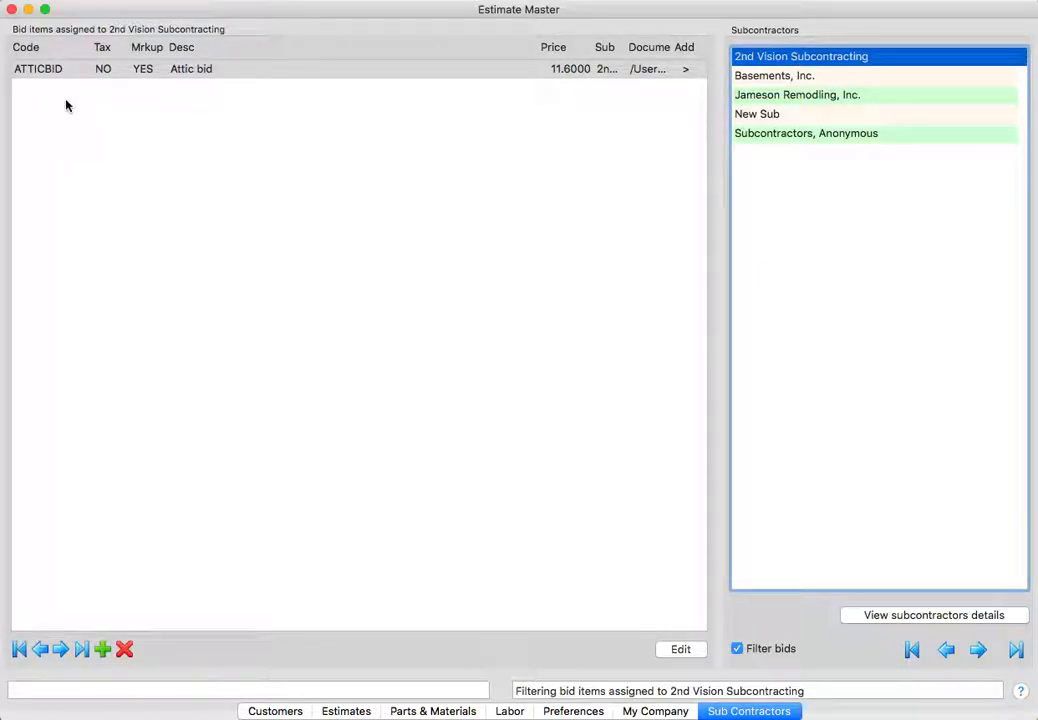
left_click(737, 649)
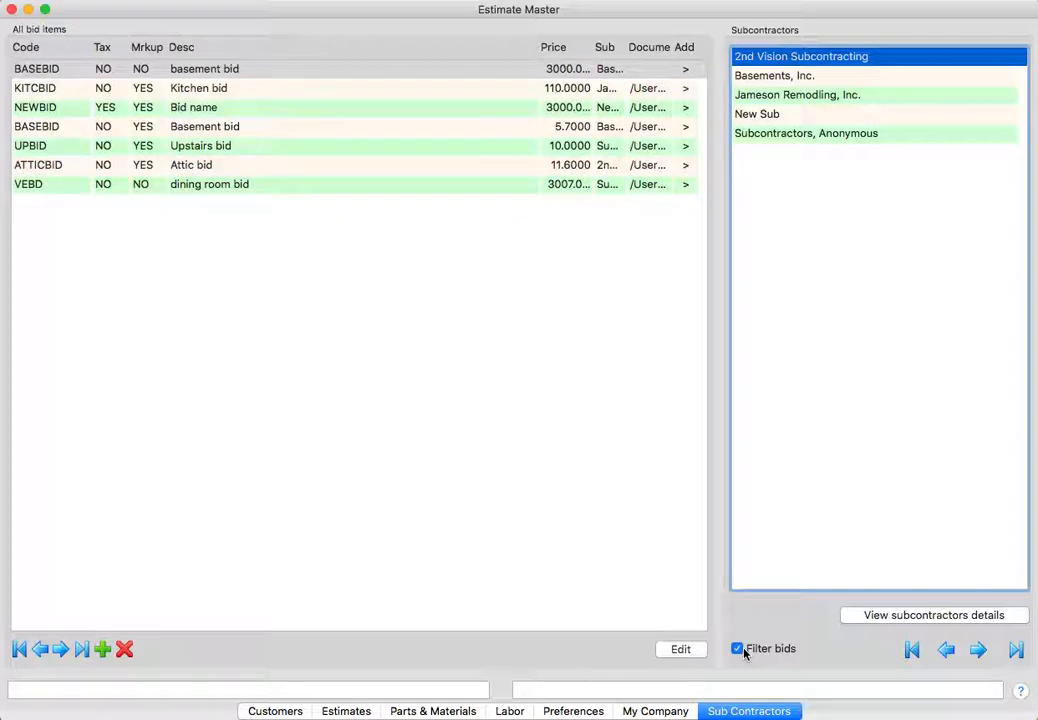